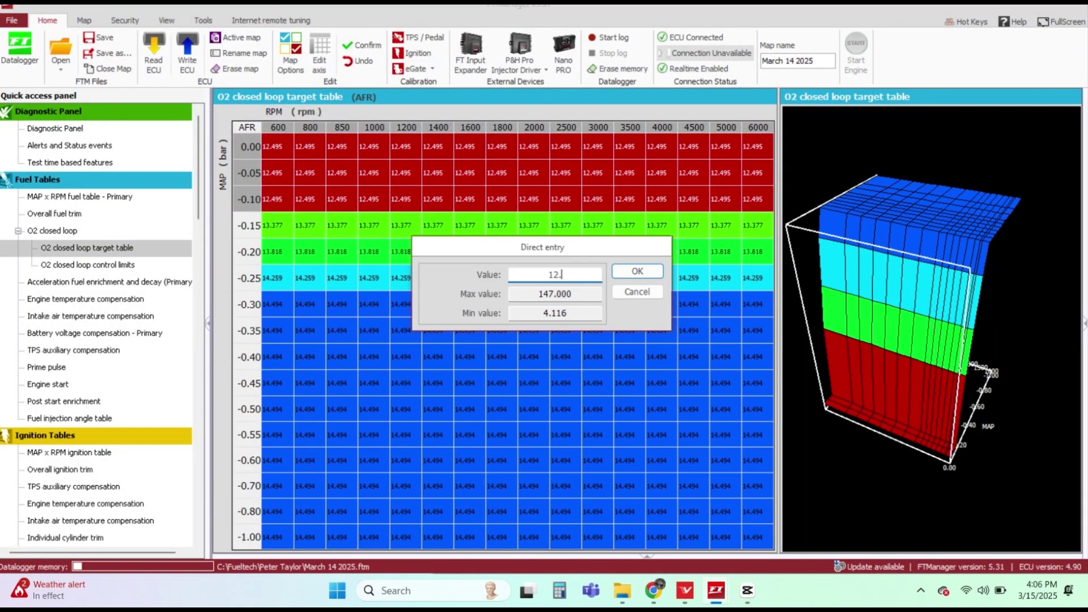
Confirm the new O2 closed-loop target value and bring up the MAP x RPM ignition table.
key("Return")
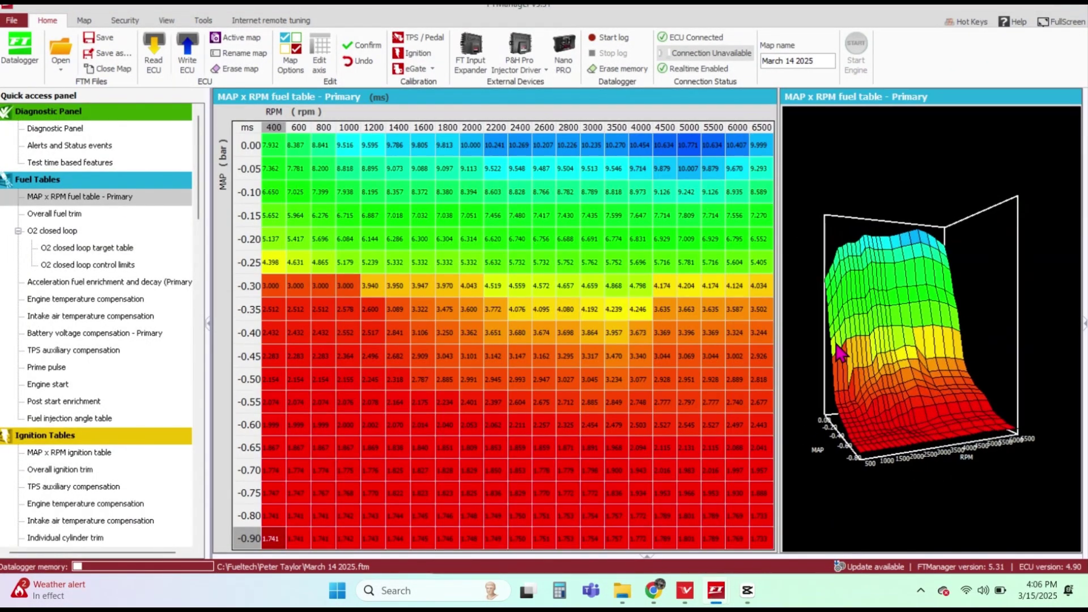
left_click(69, 453)
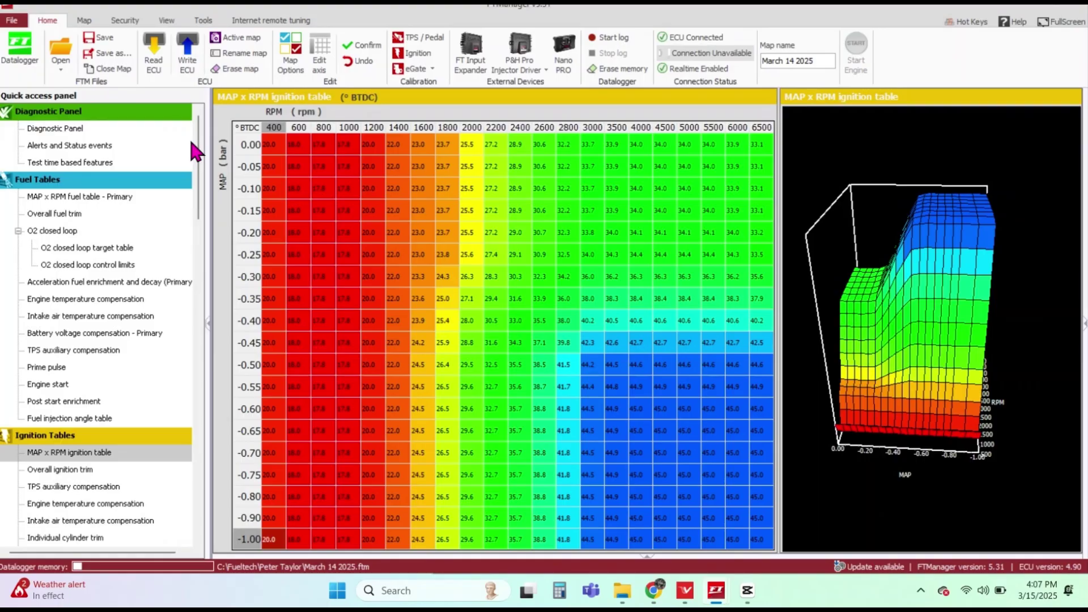
left_click_drag(198, 151, 201, 283)
Enable the driveshaft advance/retard time-based plots, then show the Target idle RPM table.
left_click(73, 350)
left_click(72, 367)
left_click(1059, 267)
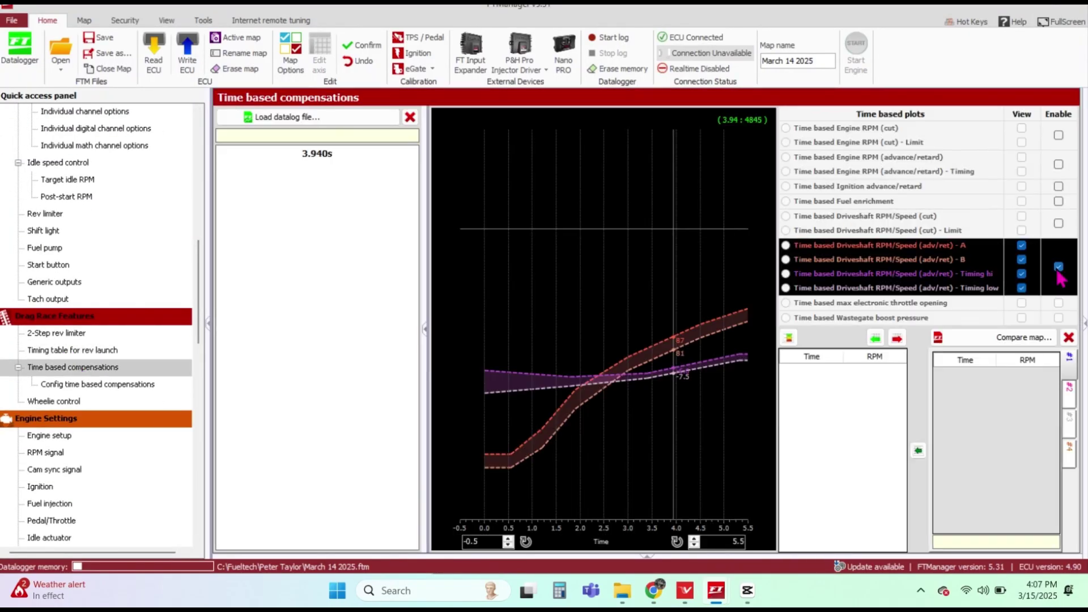
scroll(170, 311, "up", 4)
left_click(76, 365)
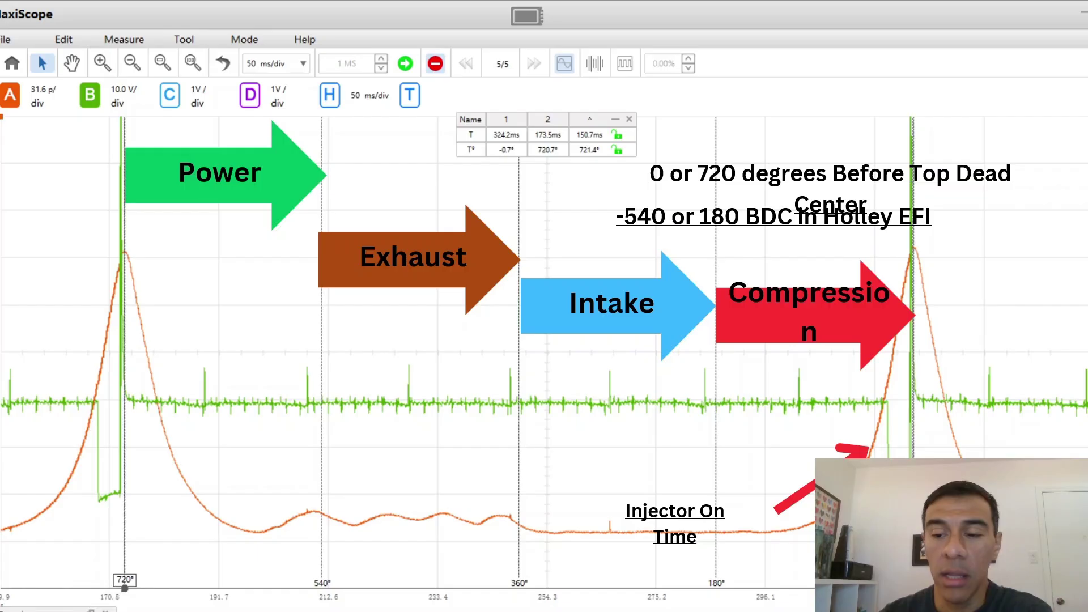
Exit the slide show and minimize PowerPoint to reveal the Haltech NSP firing angle table.
key("Escape")
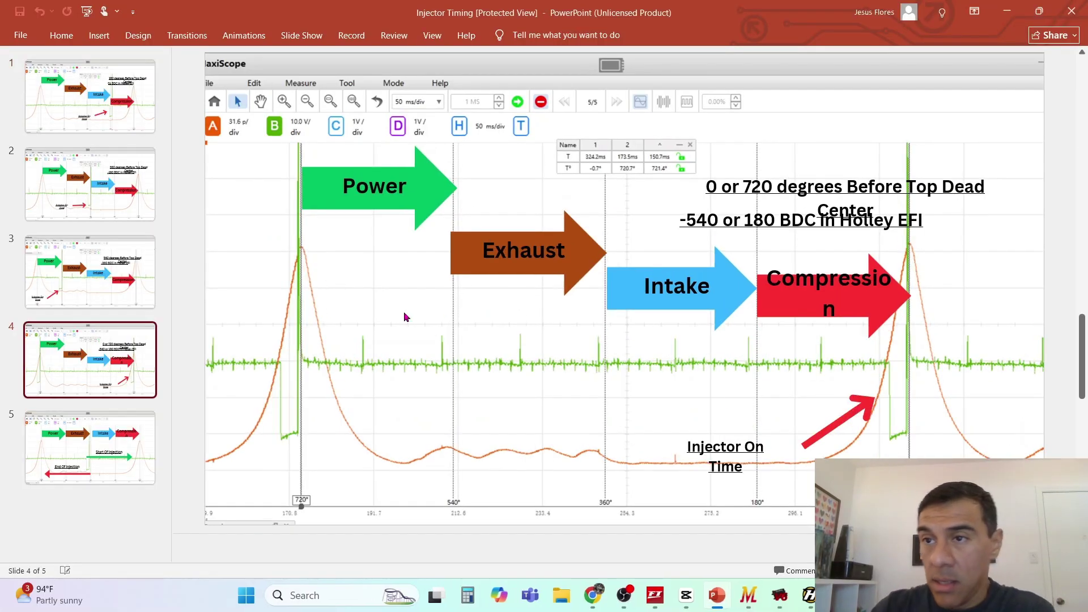
left_click(1012, 7)
Minimize the remaining windows and switch to the Holley EFI Injector Phasing page.
left_click(1012, 6)
left_click(1012, 7)
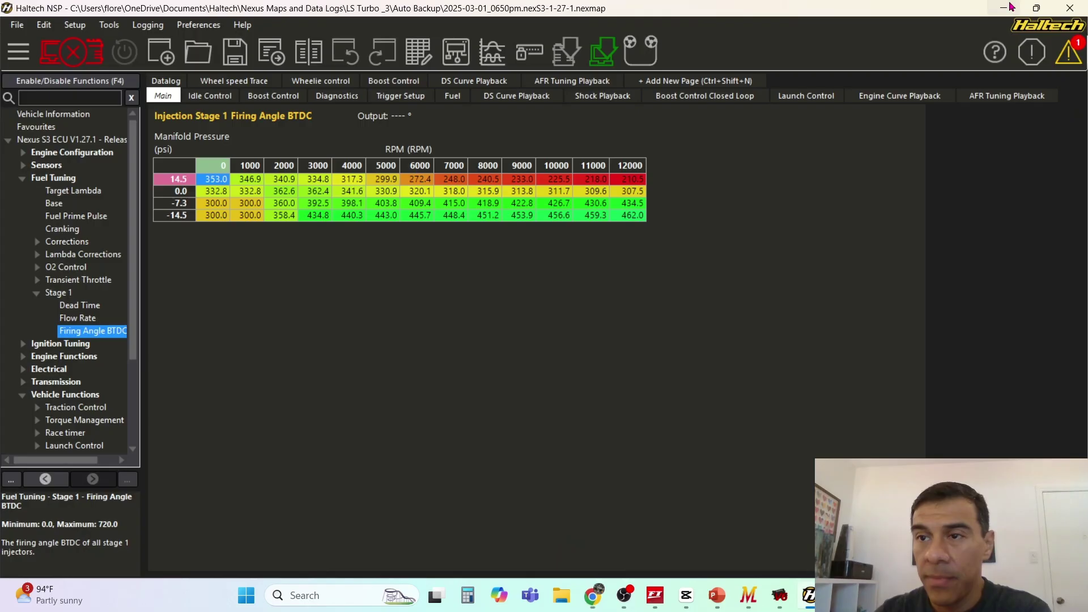
left_click(780, 596)
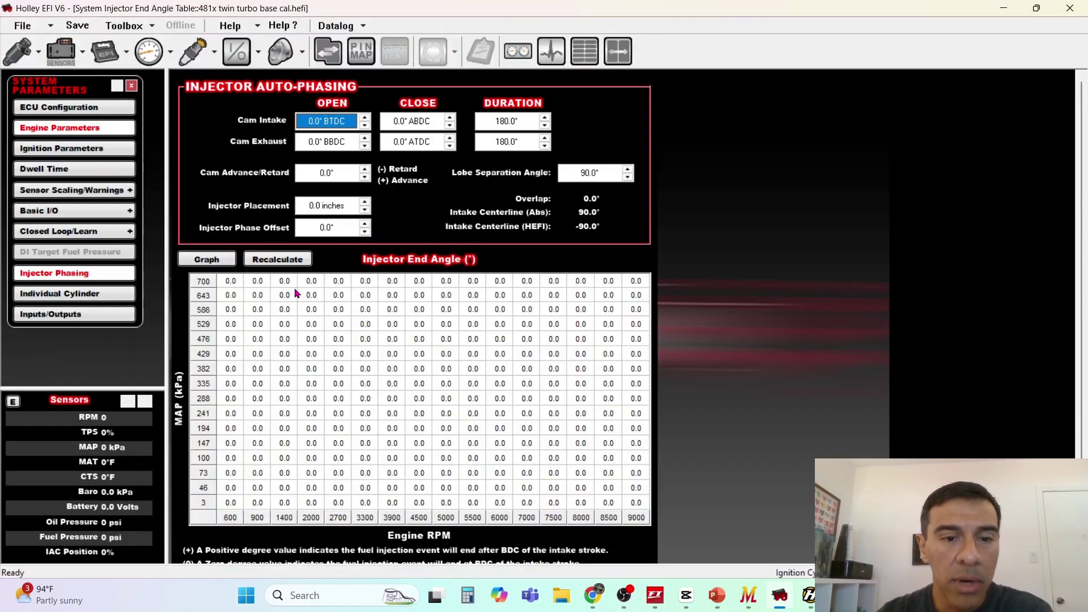
Select the all-zero Injector End Angle table and request an End Angle Map recalculation.
left_click(228, 282)
left_click_drag(228, 284, 646, 509)
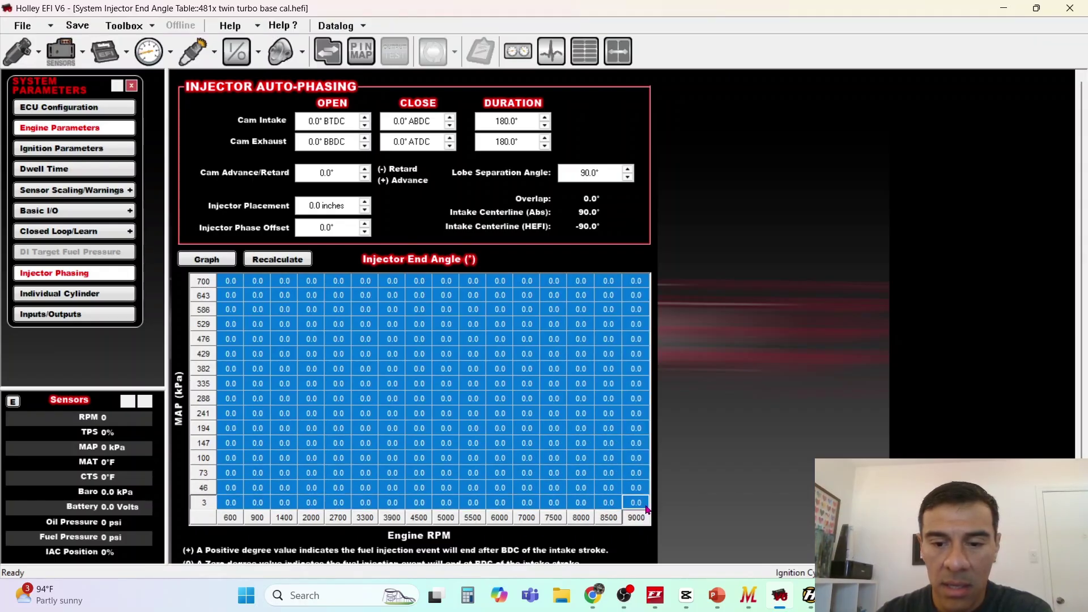
left_click(357, 359)
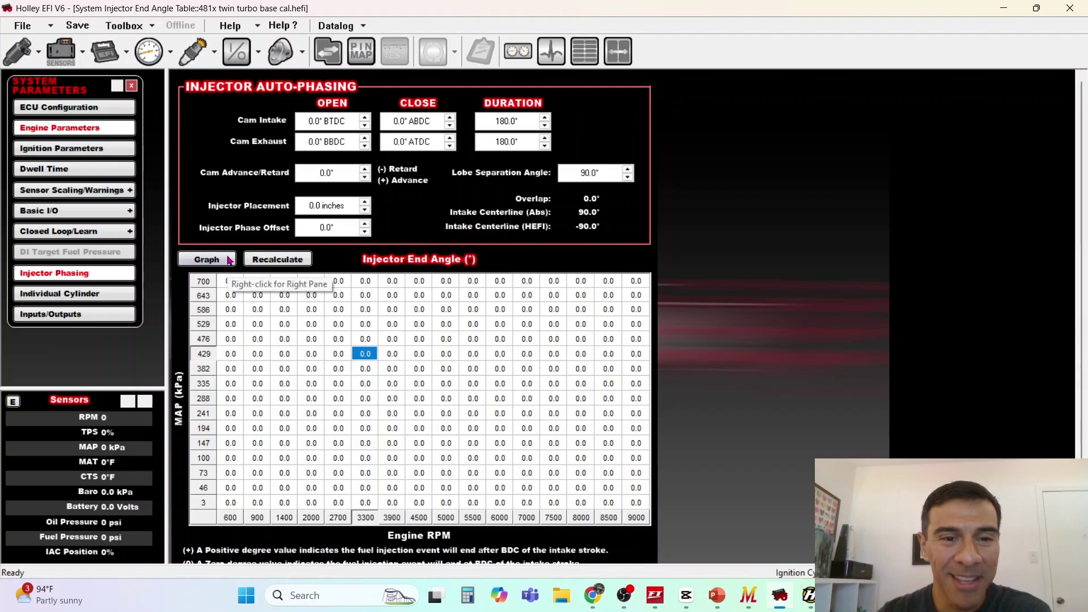
left_click(278, 259)
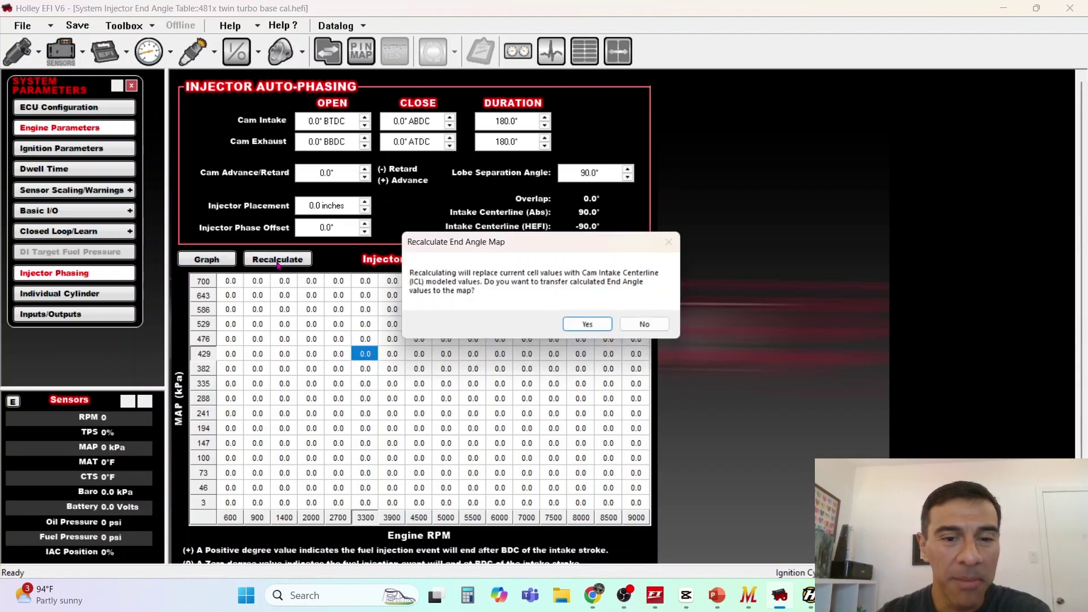
Confirm the recalculation and check the top-left end angle value of -45.9.
left_click(585, 329)
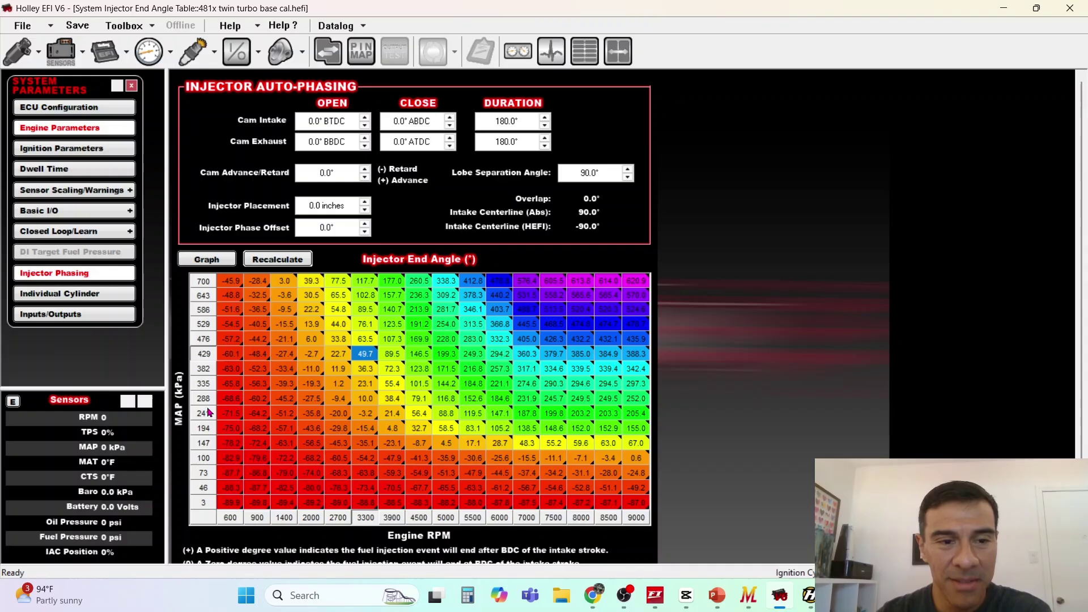
left_click(241, 284)
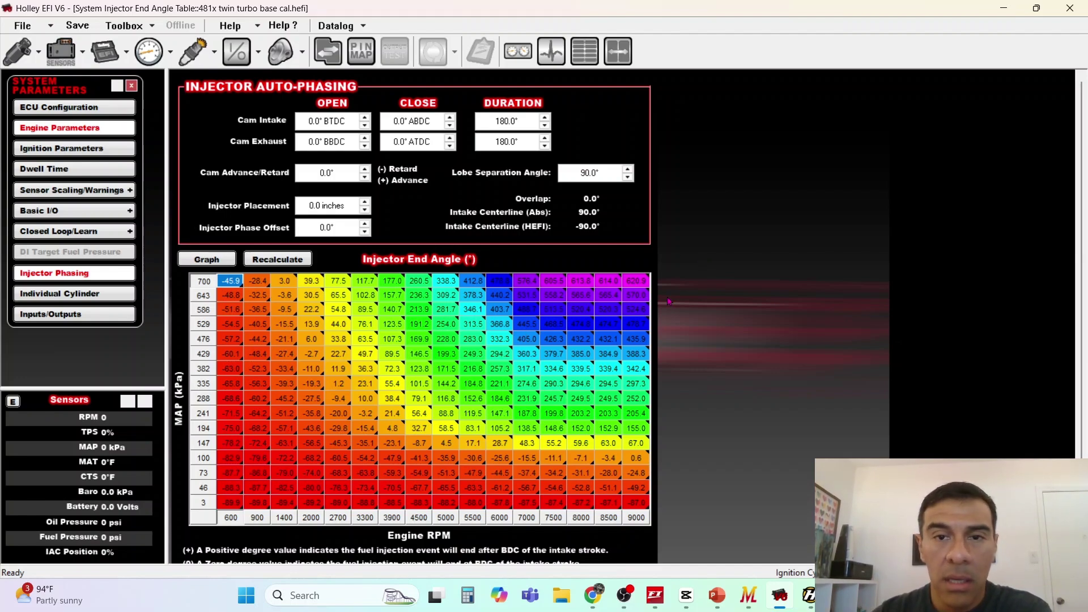
Select the Haltech Stage 1 firing angles from 0 to 7000 RPM, then return to slide 4.
left_click(809, 595)
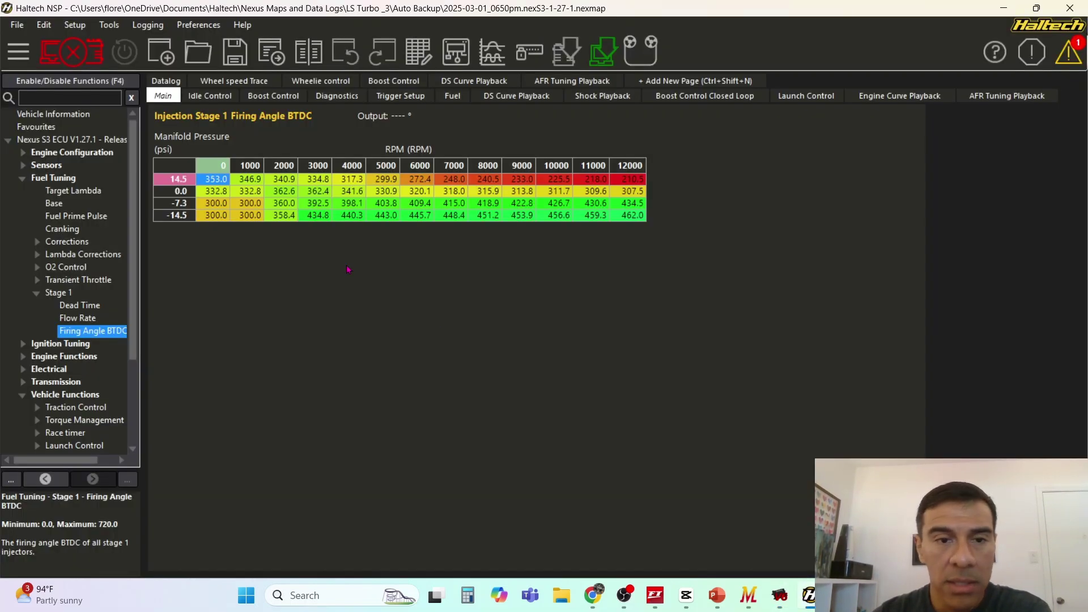
left_click_drag(215, 180, 633, 219)
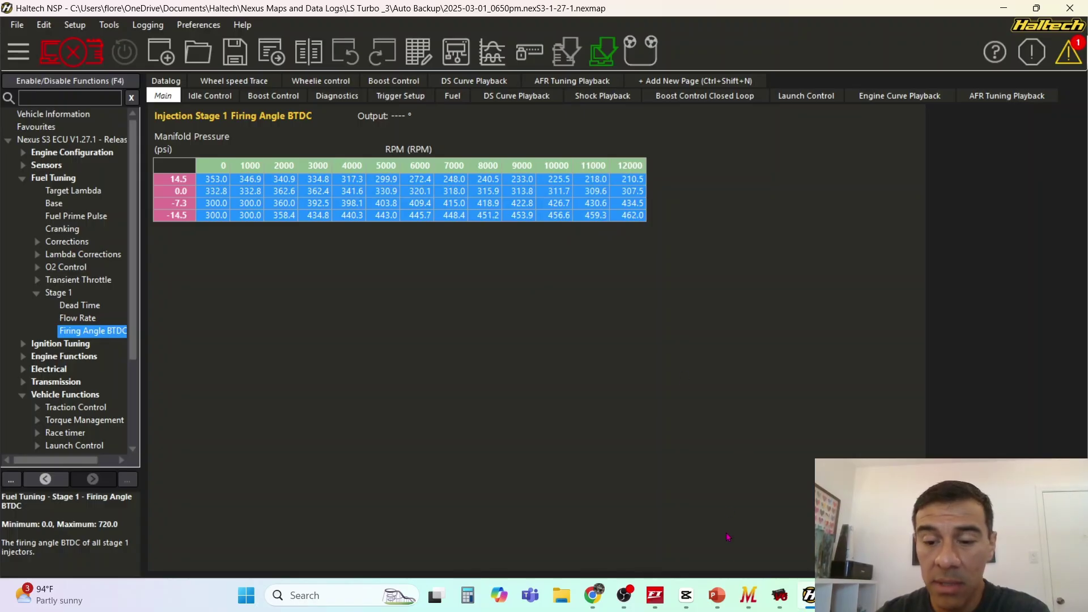
left_click(716, 595)
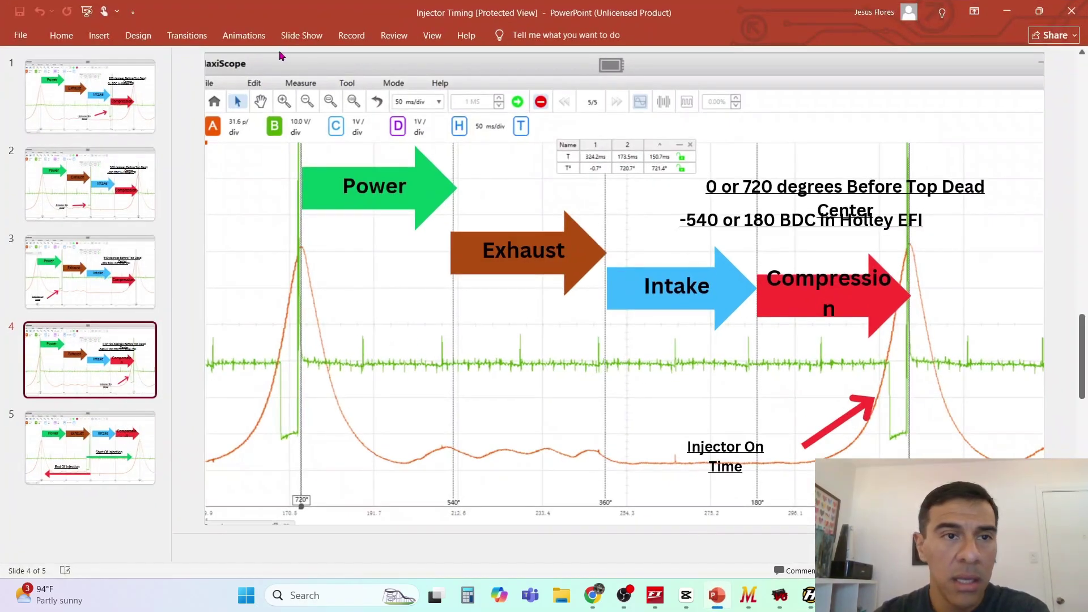
Start the Injector Timing slide show from the beginning and advance to the Start/End Of Injection slide.
left_click(252, 40)
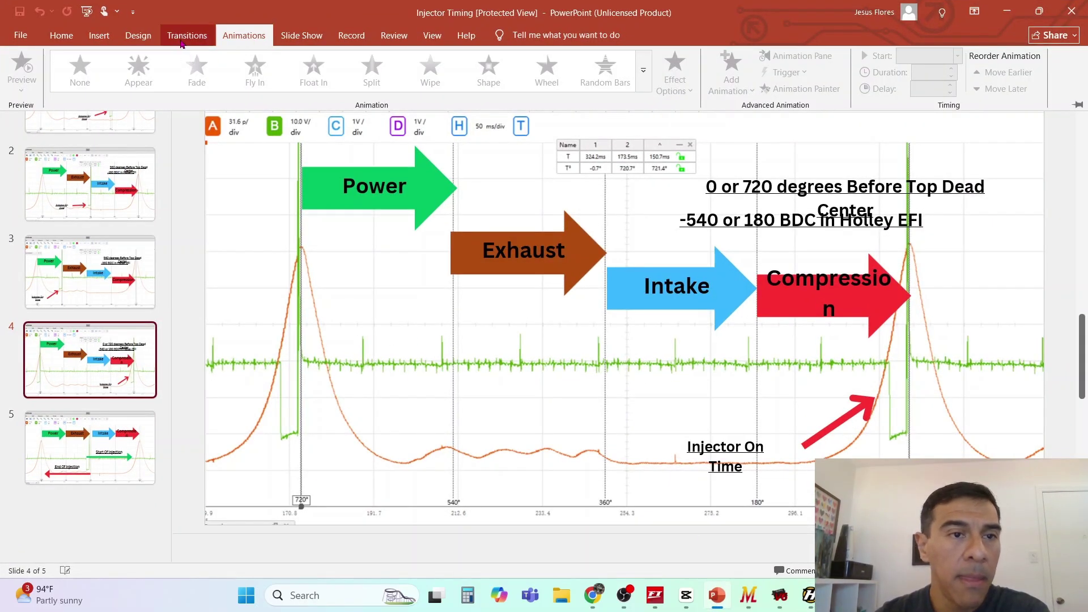
left_click(306, 41)
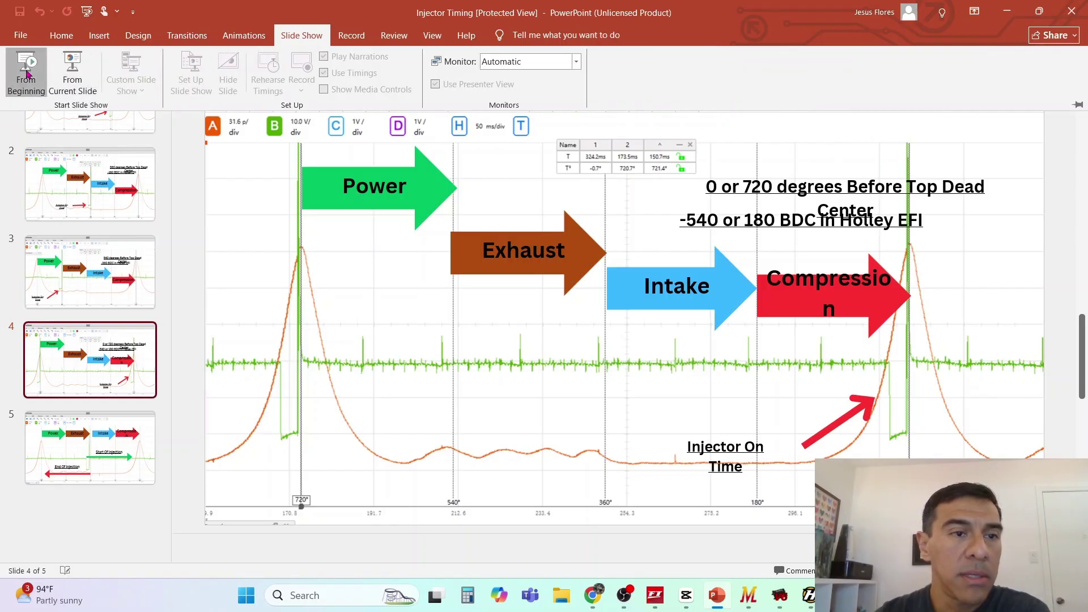
left_click(25, 71)
left_click(300, 252)
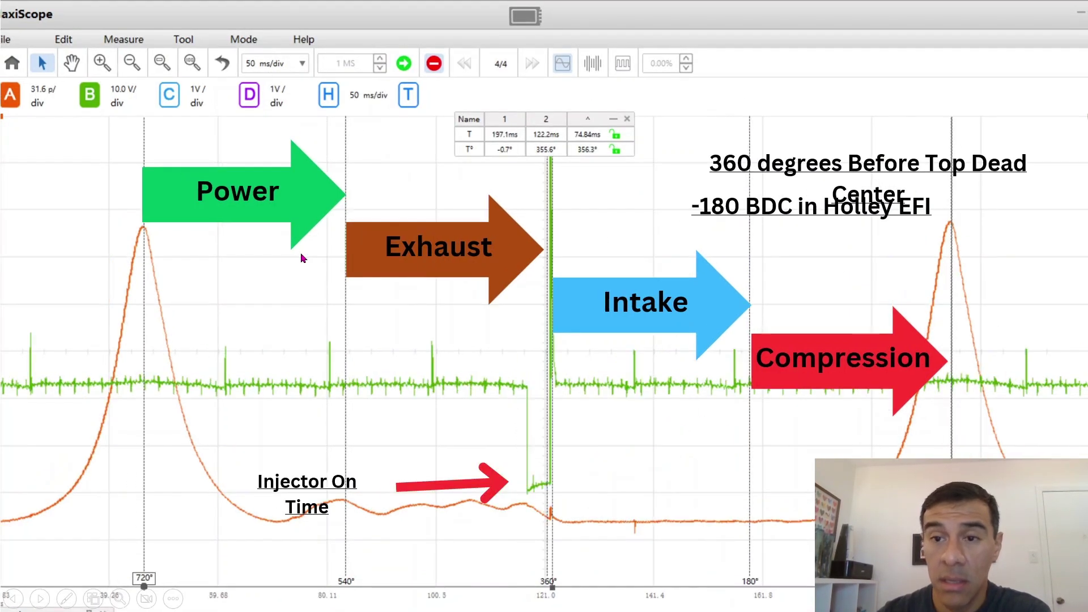
left_click(300, 253)
left_click(301, 253)
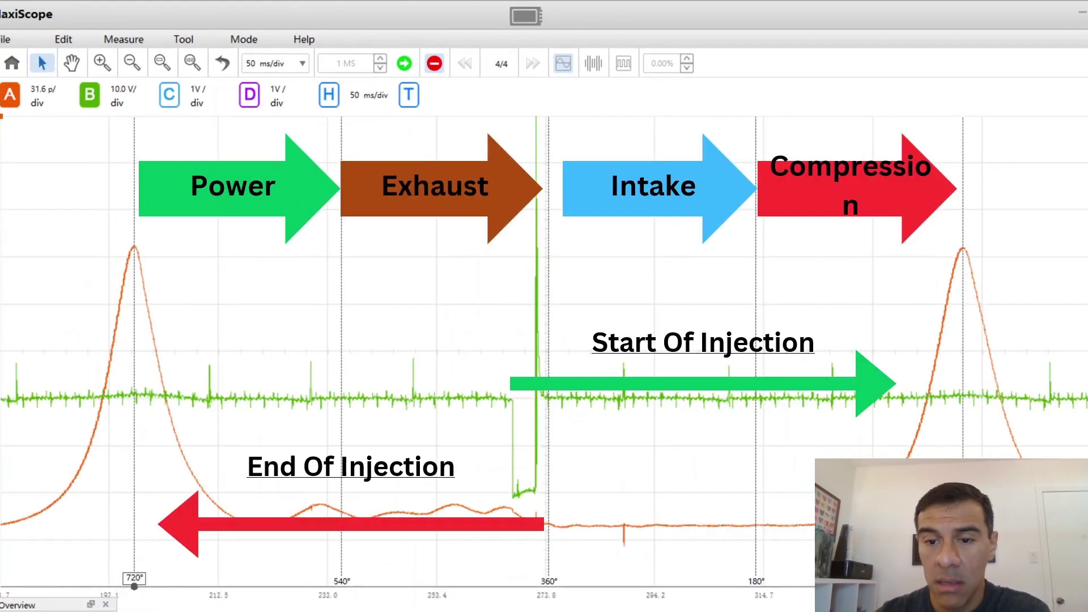
key("Right")
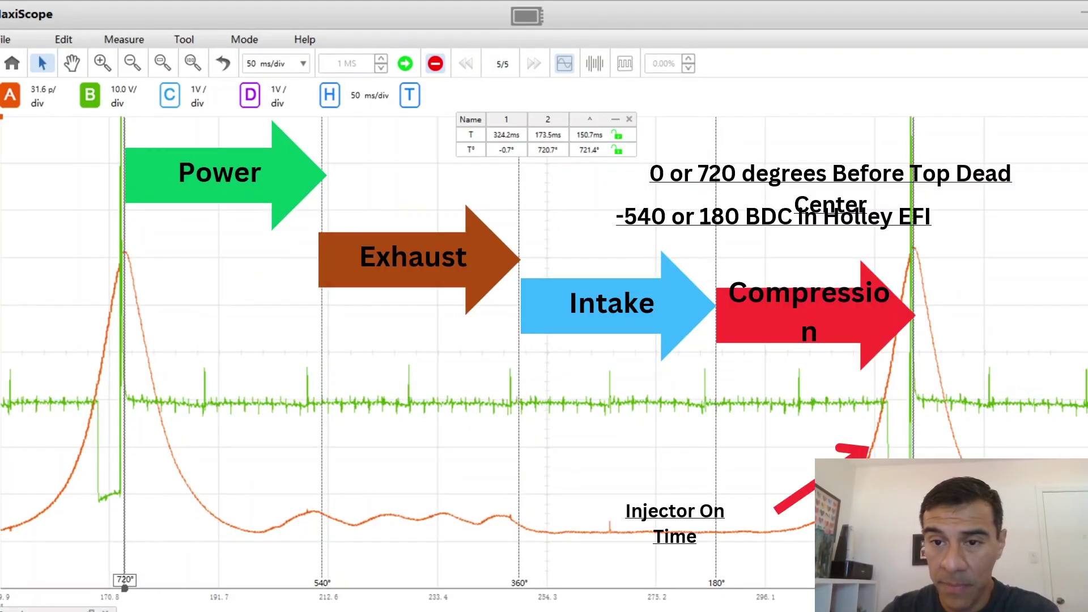
key("Right")
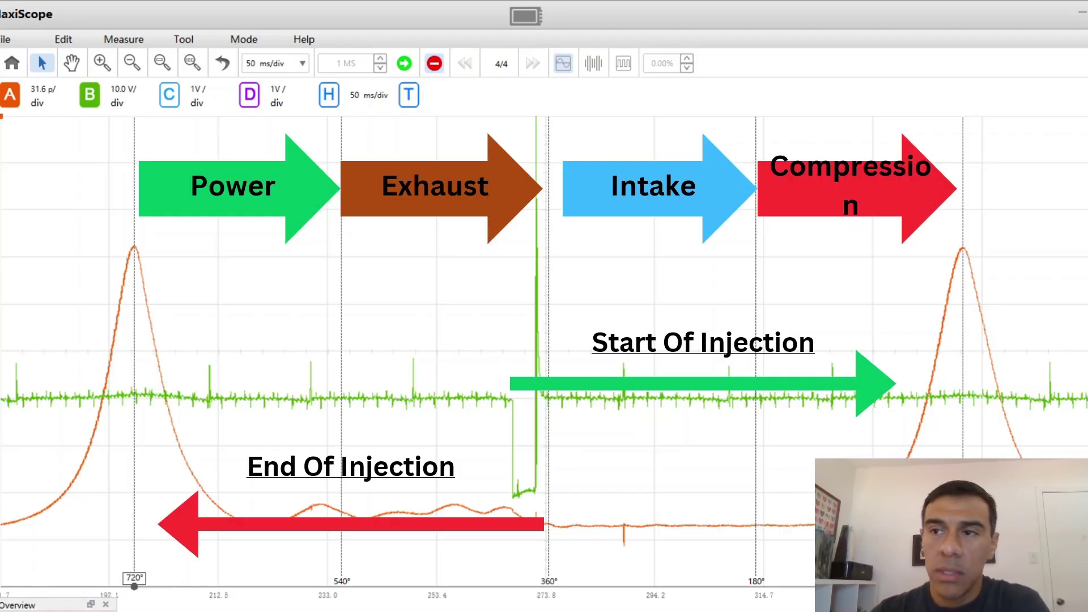
End the slide show, check Haltech's 415.0° firing angle at 7000 RPM, then switch to FTManager.
key("Escape")
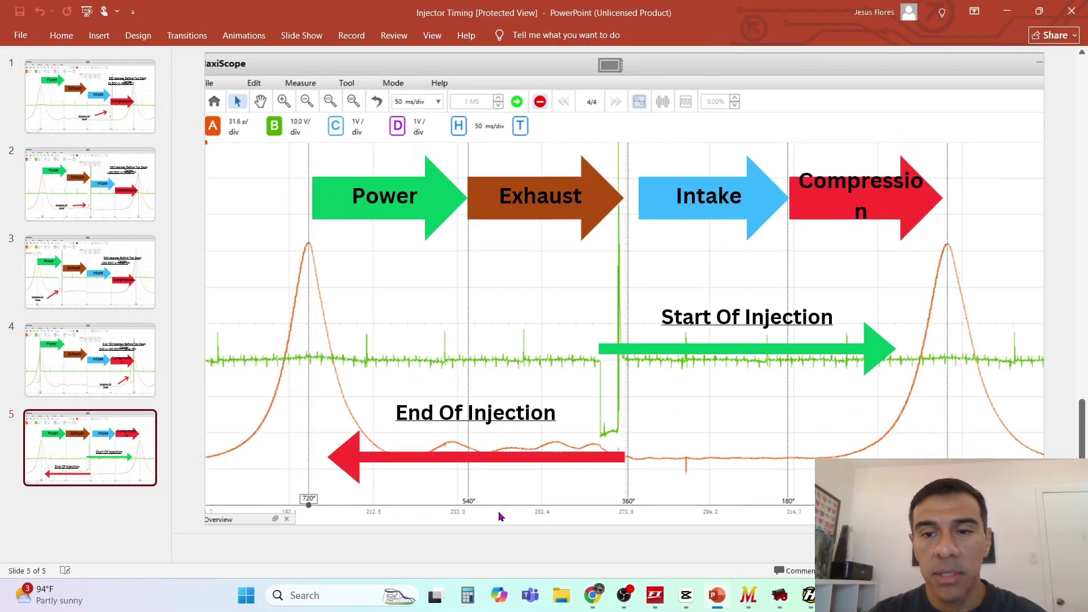
left_click(1007, 11)
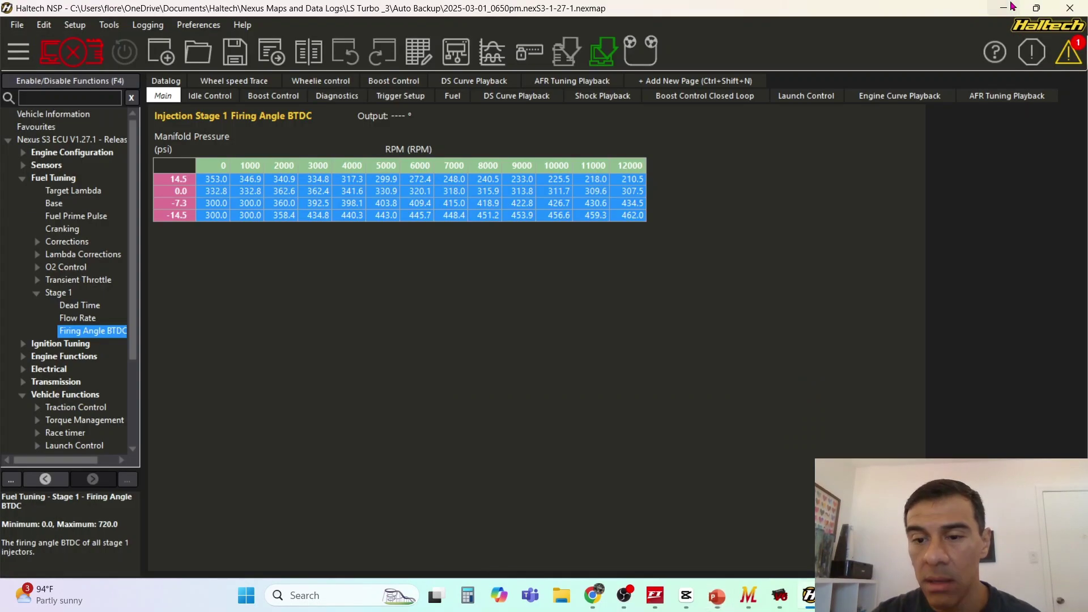
left_click(456, 205)
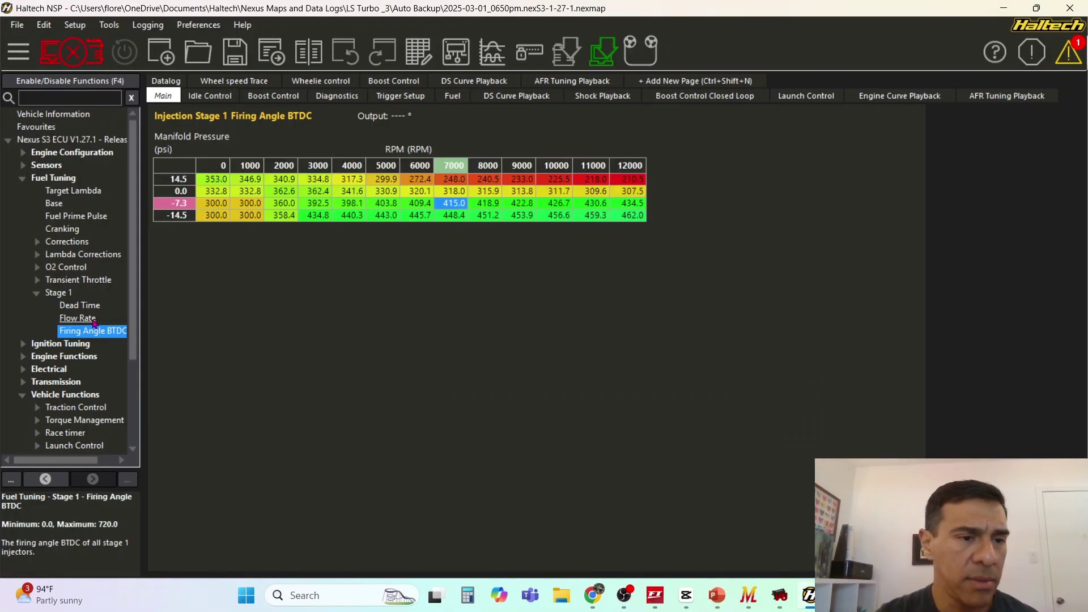
left_click(103, 333)
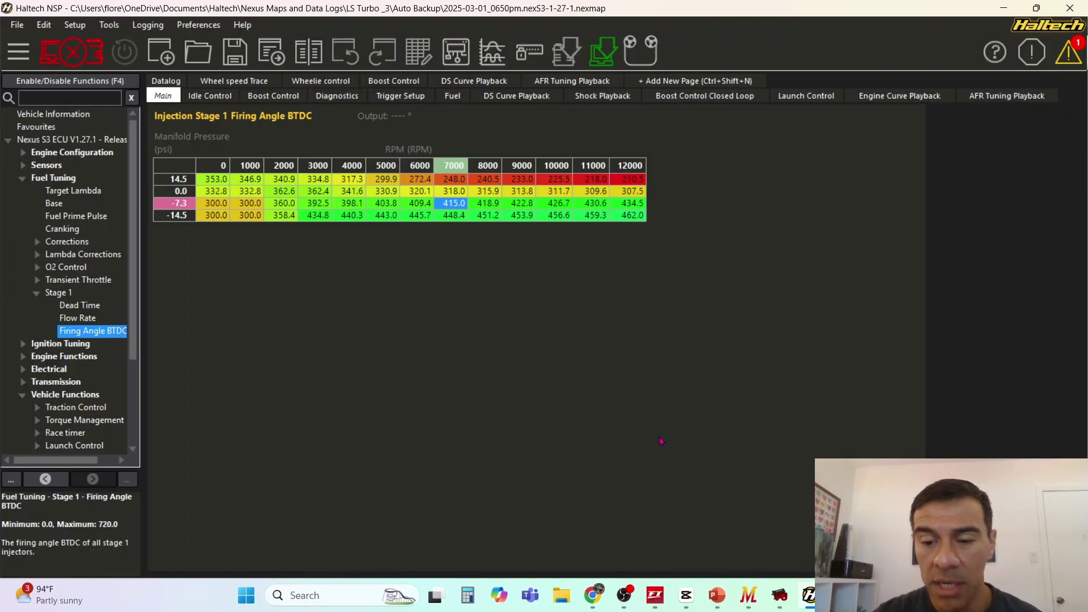
left_click(655, 596)
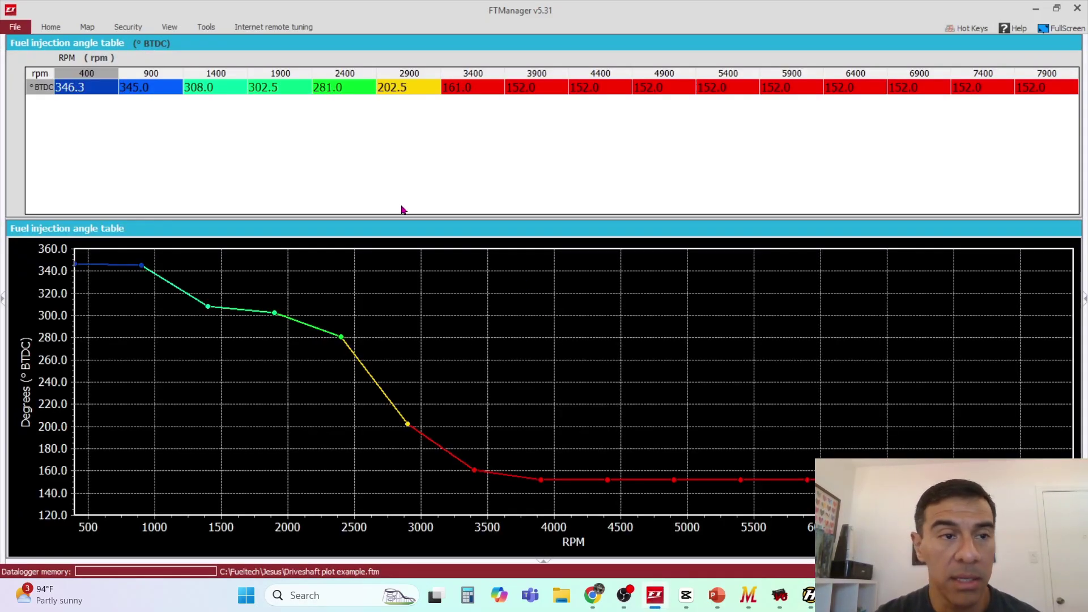
Expand the Quick access list and open Engine Settings > Fuel injection.
left_click(6, 299)
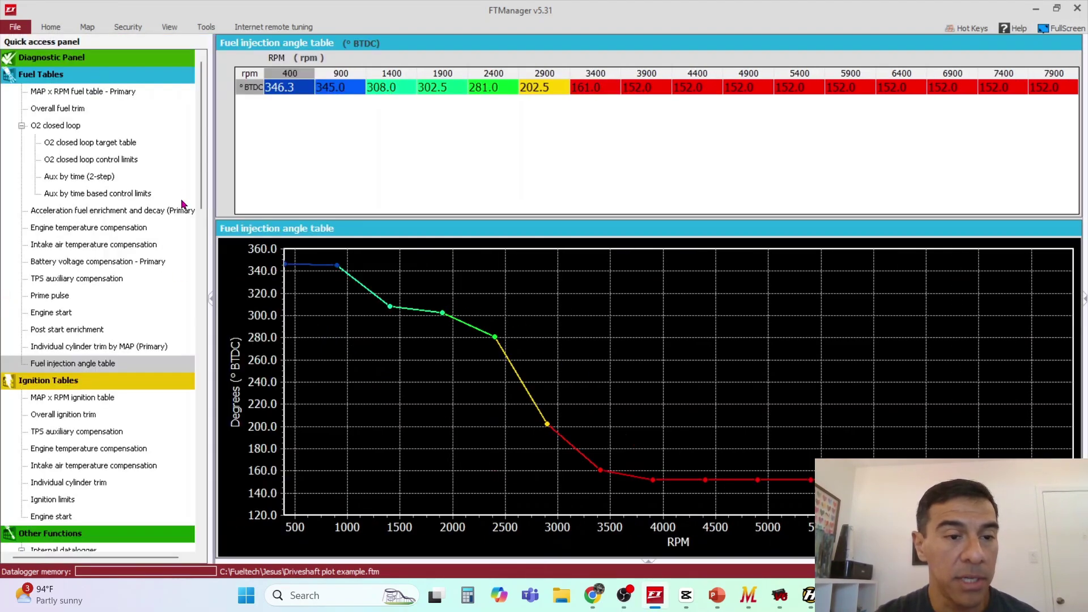
left_click_drag(202, 191, 214, 408)
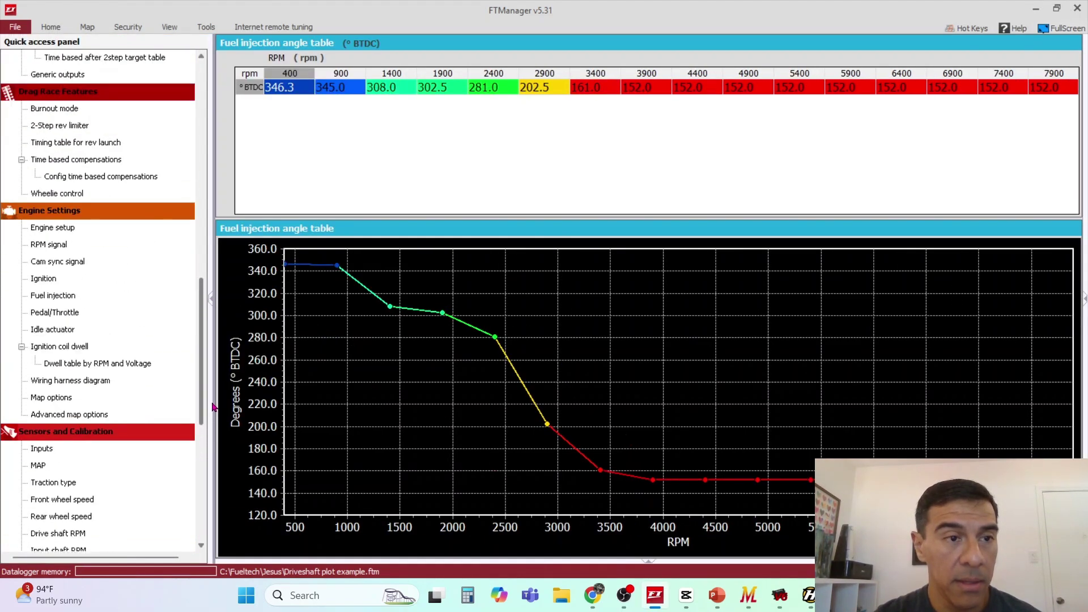
left_click(62, 295)
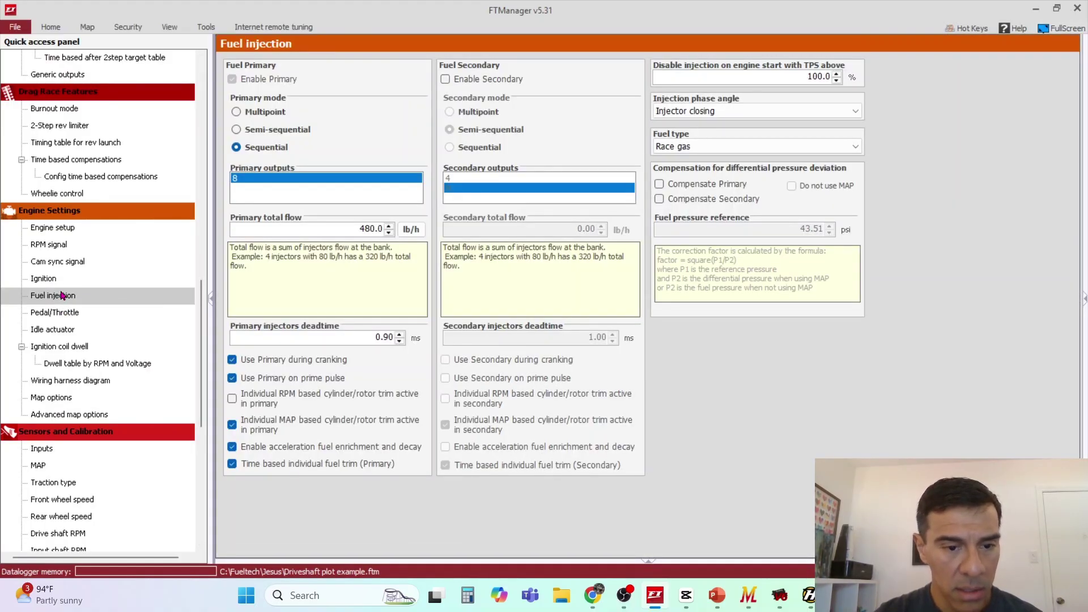
left_click(71, 230)
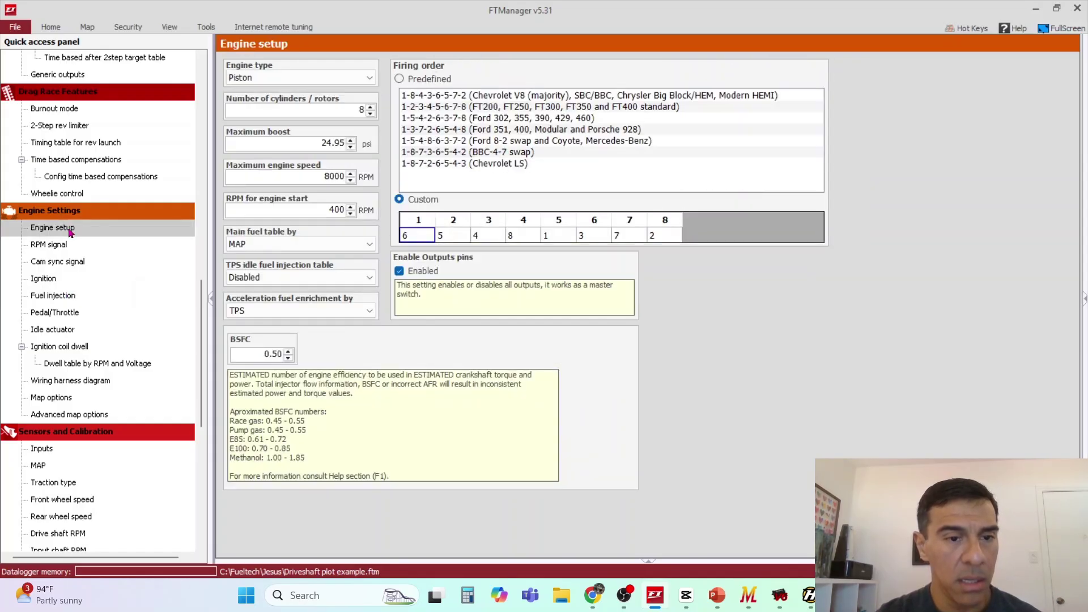
left_click(65, 245)
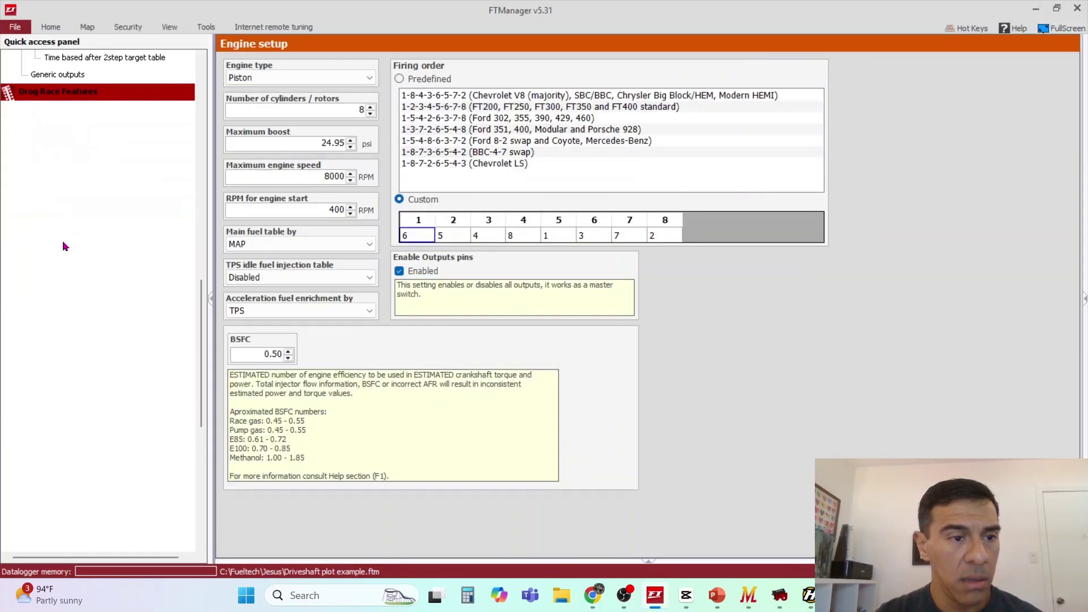
left_click(64, 300)
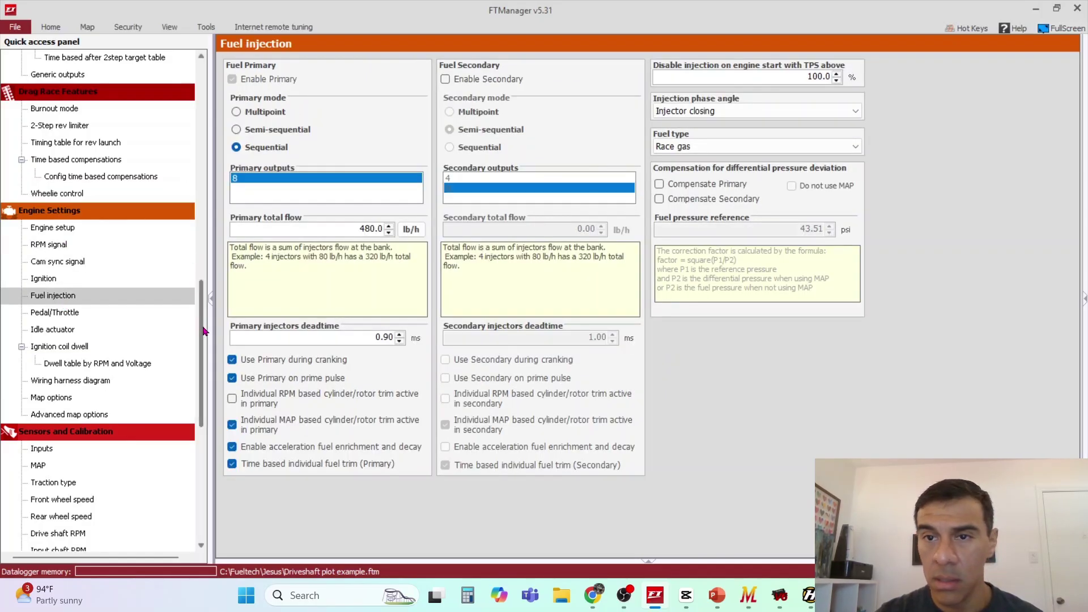
left_click(829, 113)
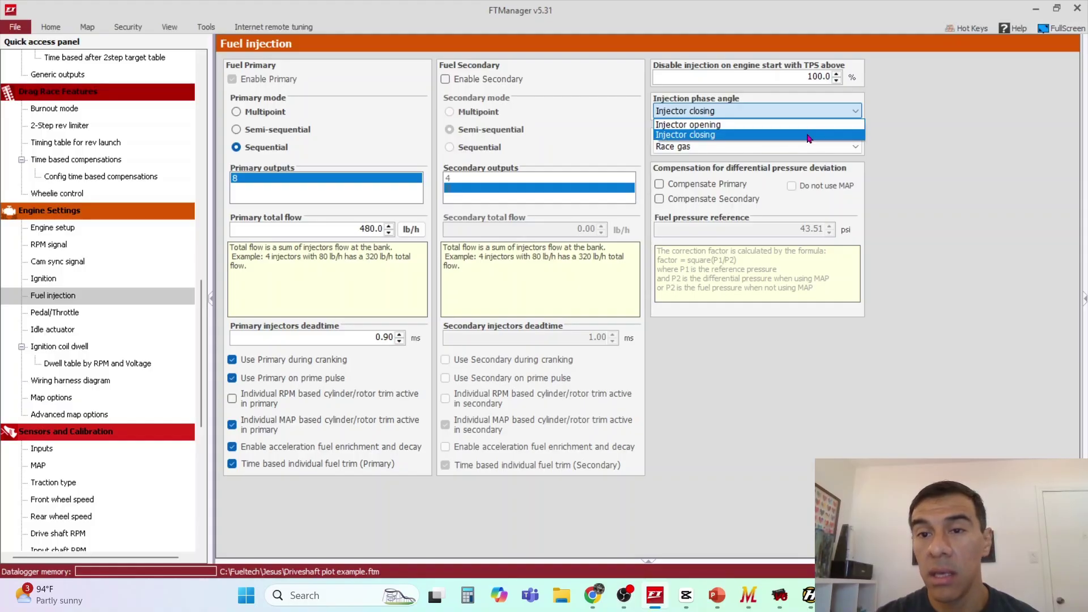
left_click(809, 136)
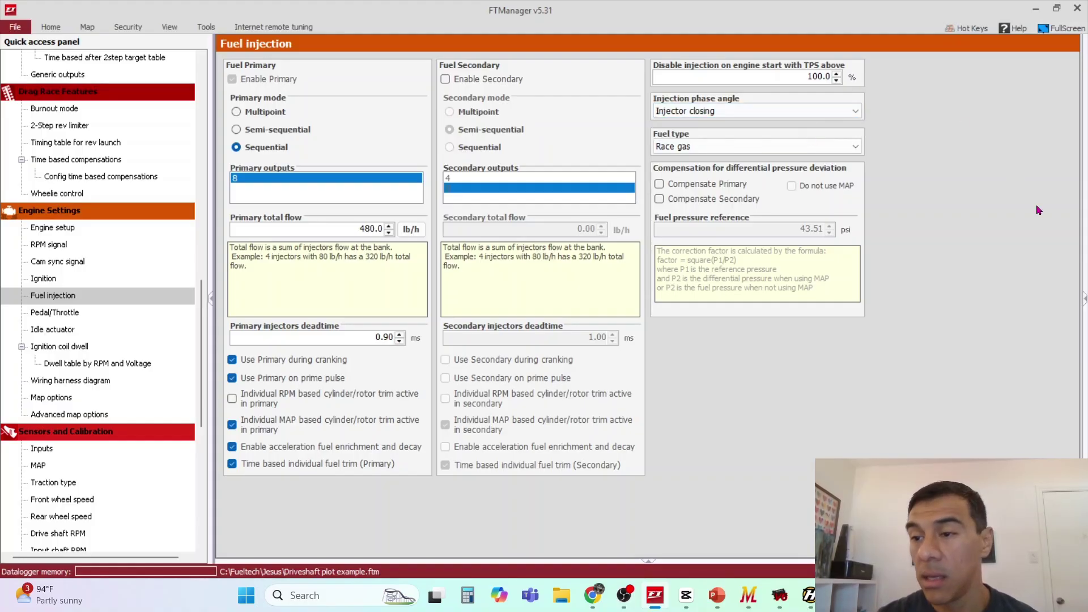
mouse_move(811, 604)
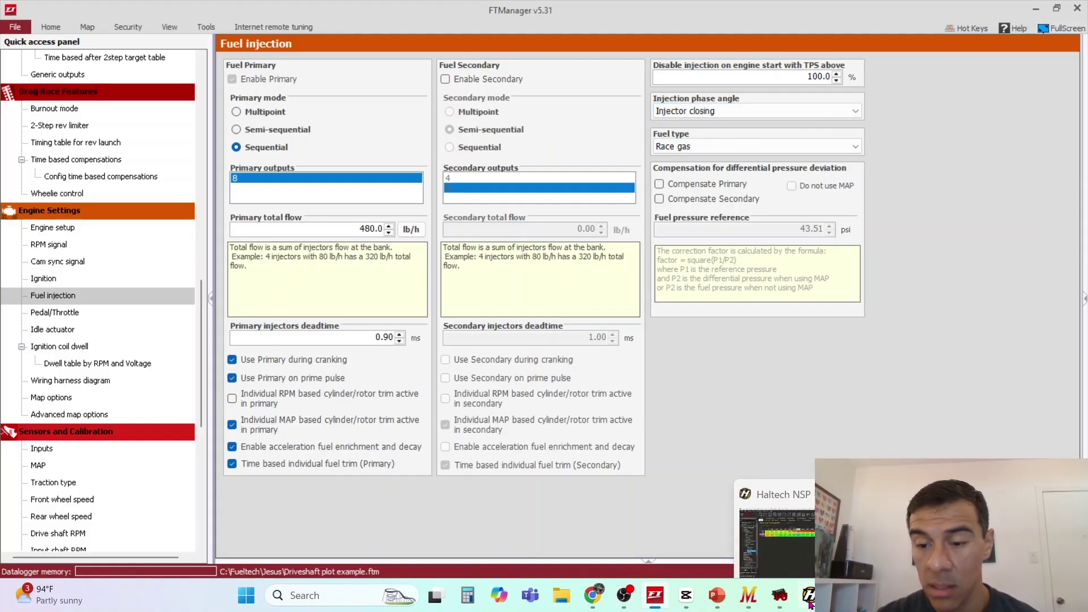
In MaxxECU MTune, review the angle reference and event edge options, keeping Before TDC and Start of injection.
left_click(748, 595)
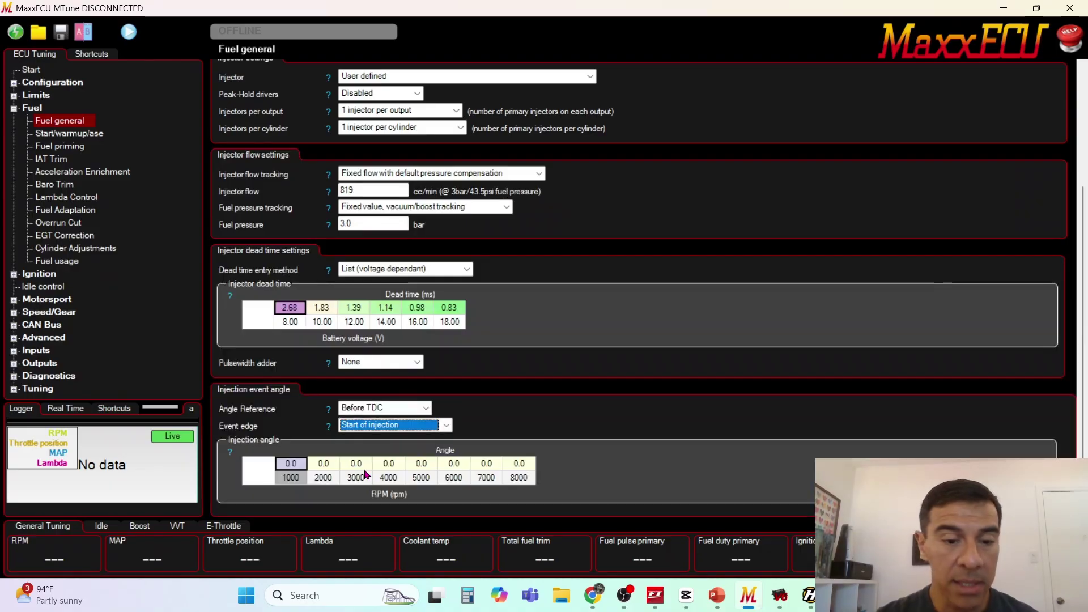
left_click(290, 478)
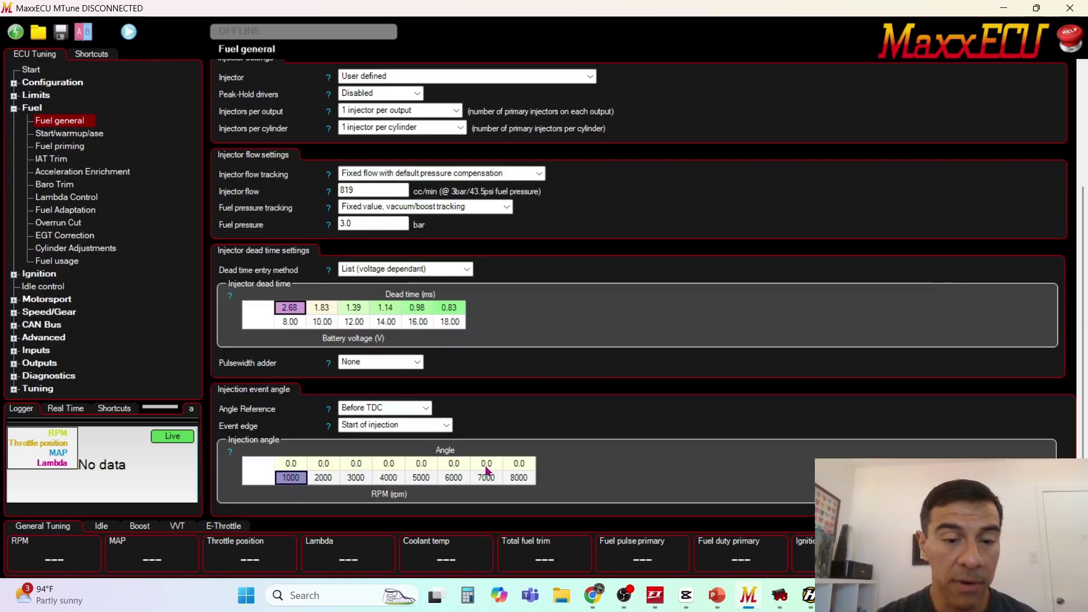
left_click(425, 409)
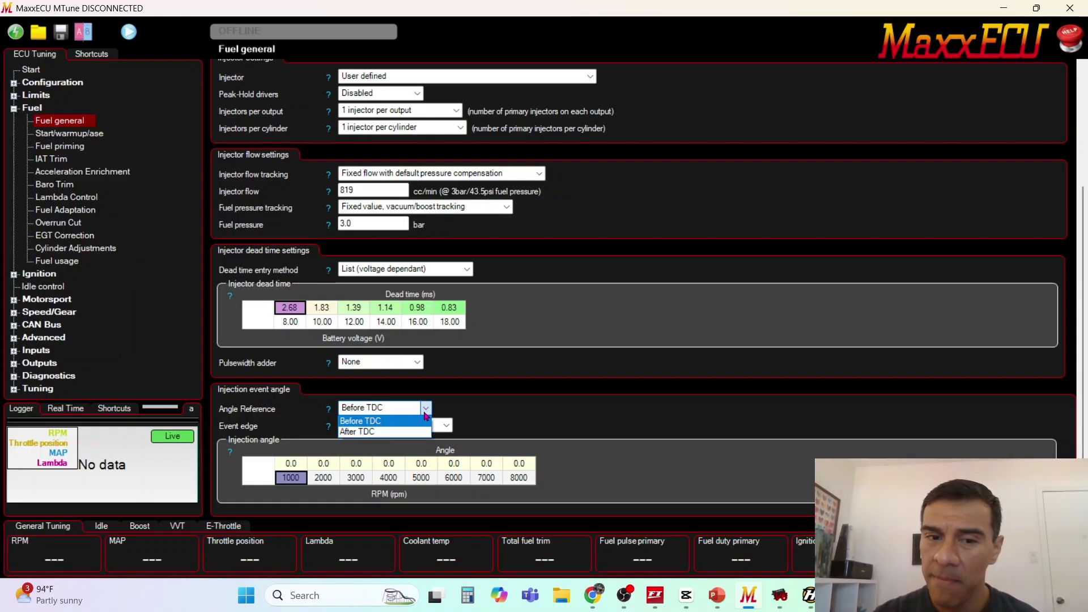
left_click(427, 418)
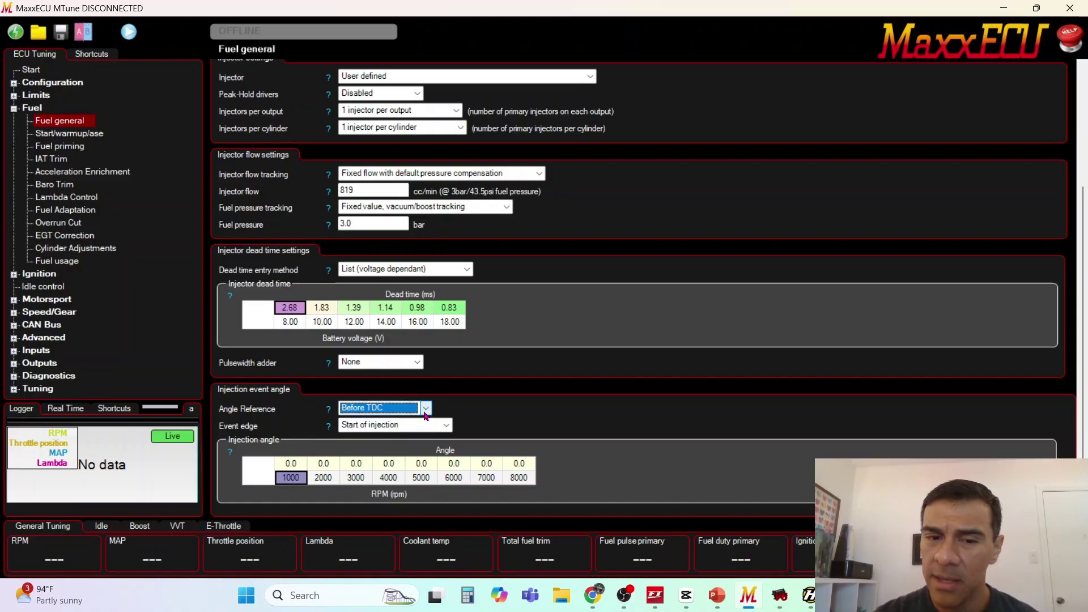
left_click(446, 425)
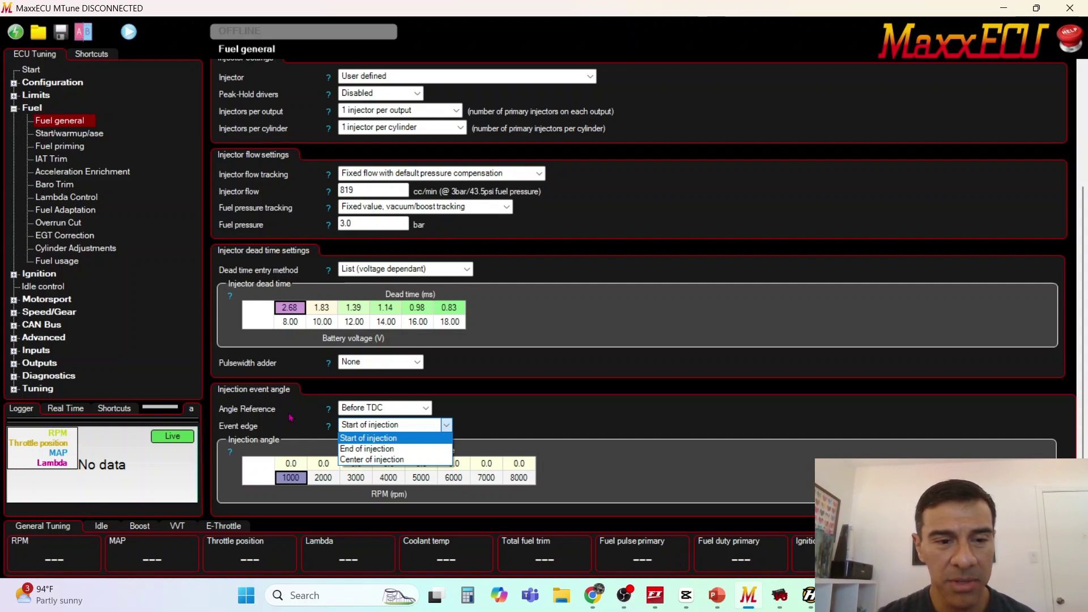
left_click(447, 426)
left_click(446, 425)
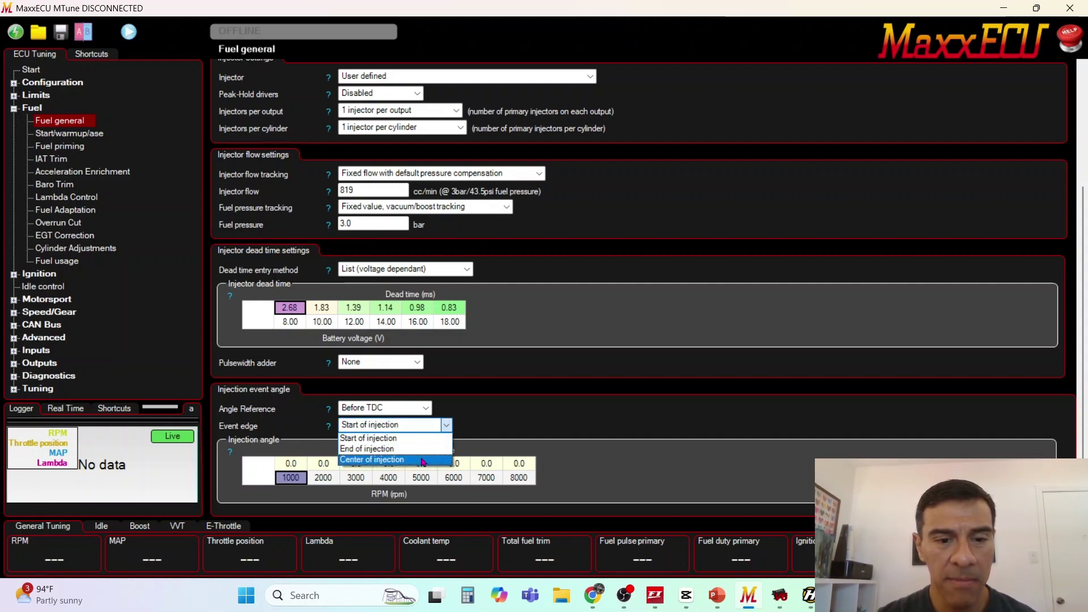
left_click(368, 438)
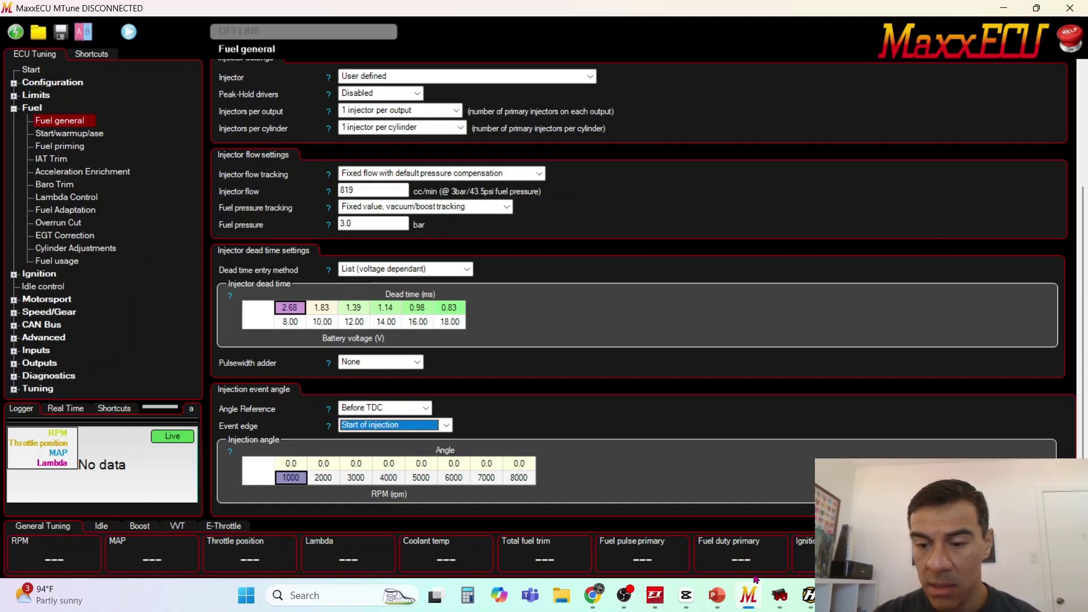
Cycle through the Holley, Haltech, MaxxECU and FTManager injection angle pages, then show presentation slide 5.
mouse_move(784, 602)
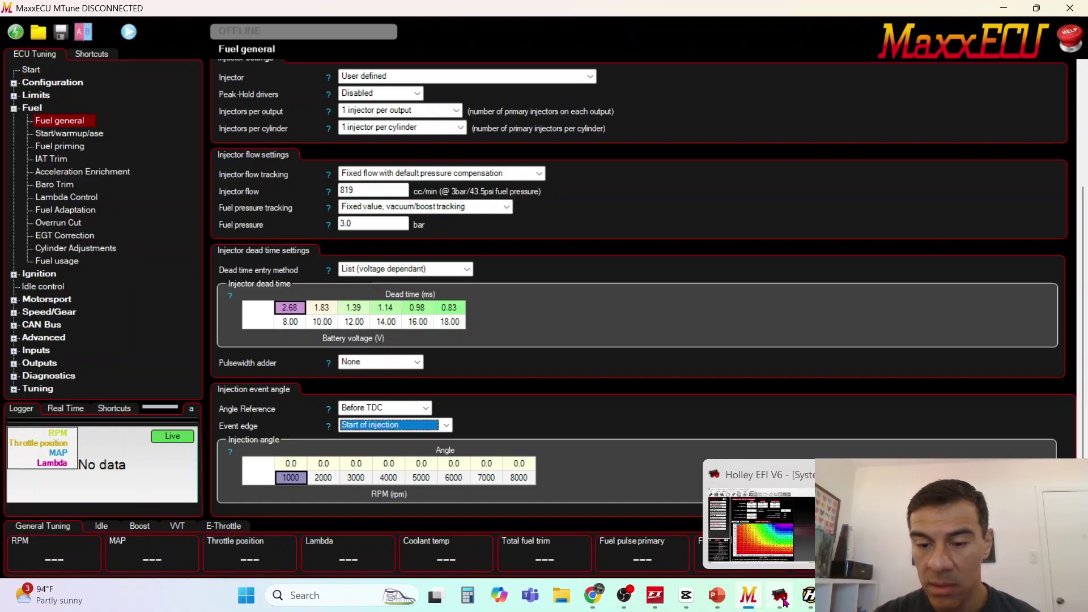
left_click(784, 603)
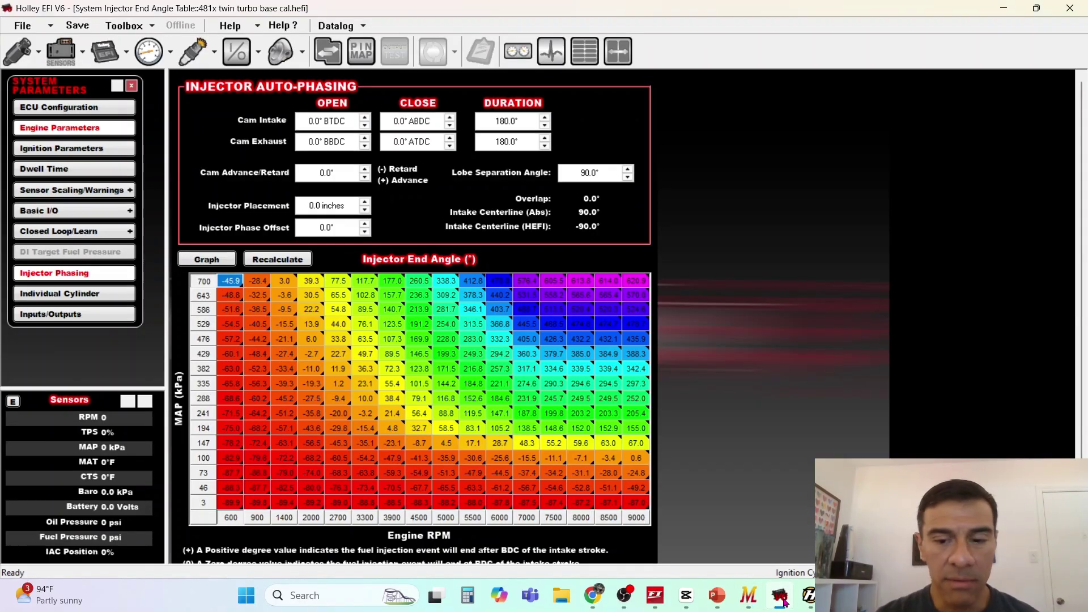
left_click(805, 602)
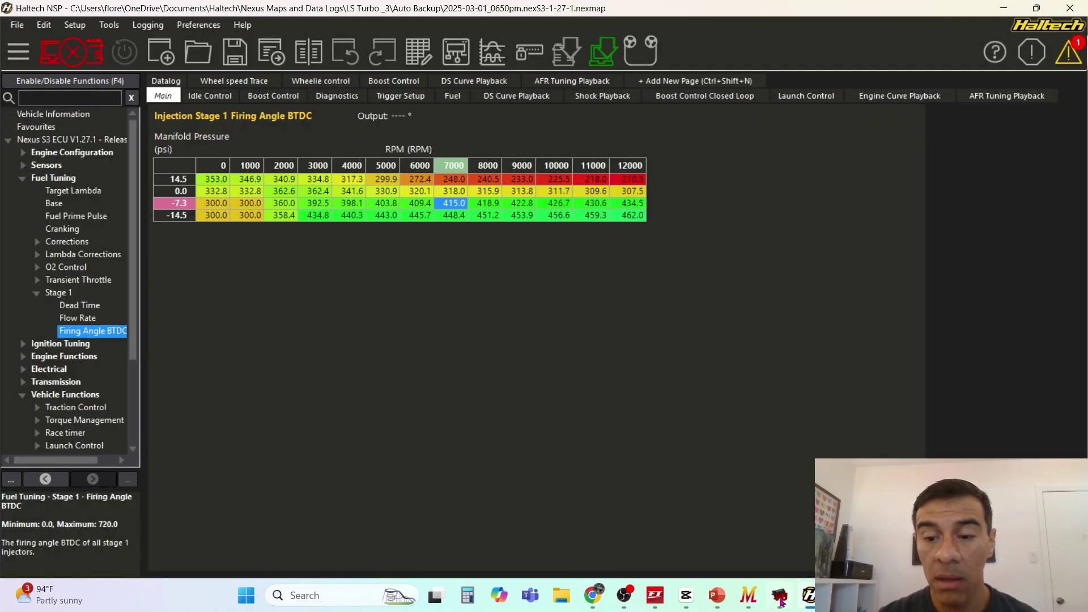
left_click(749, 598)
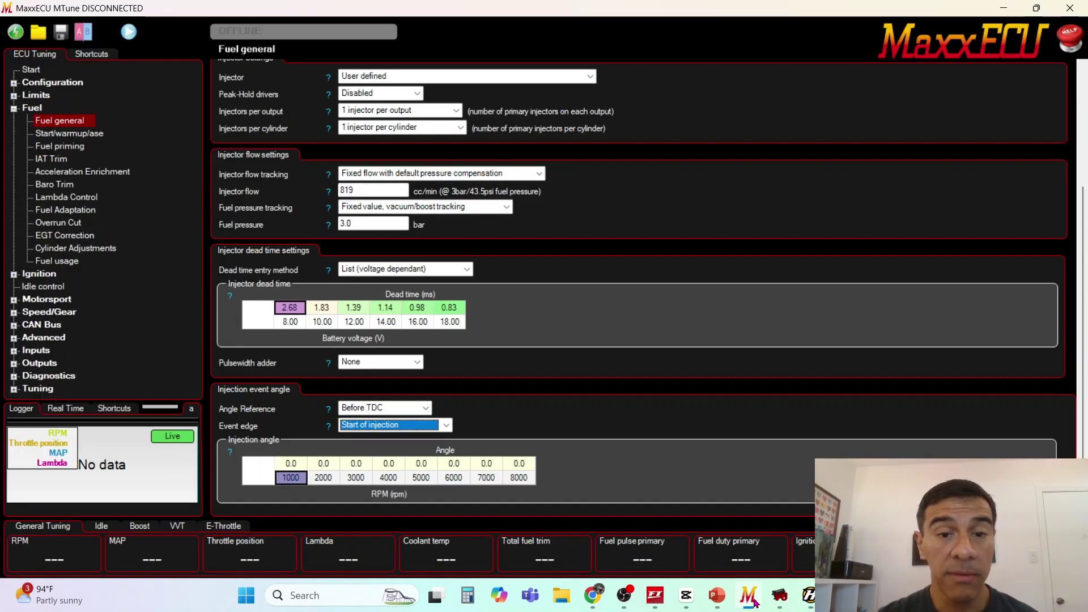
left_click(657, 602)
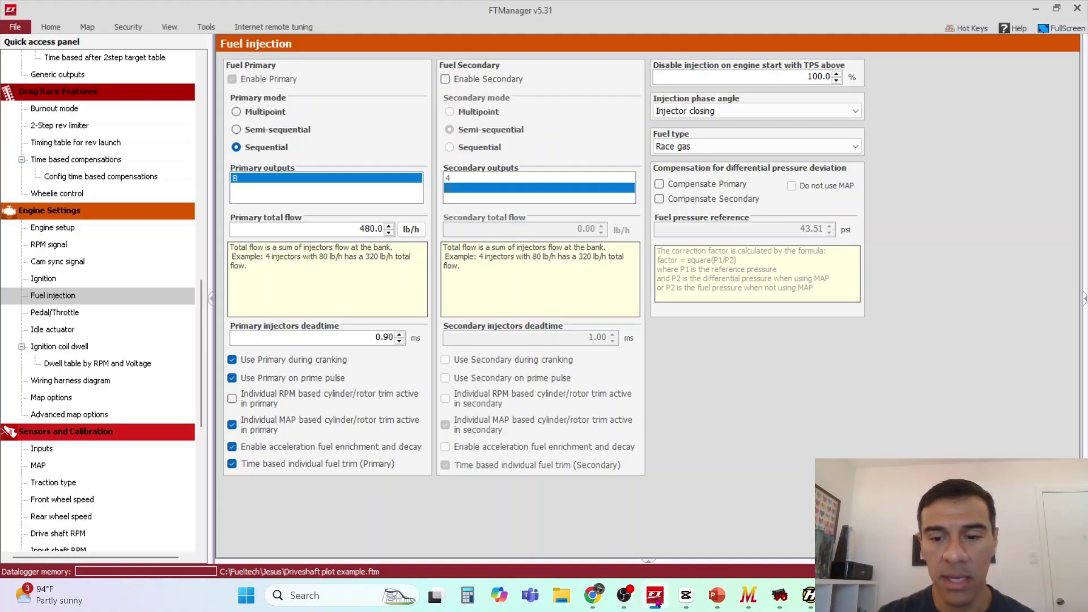
left_click(717, 596)
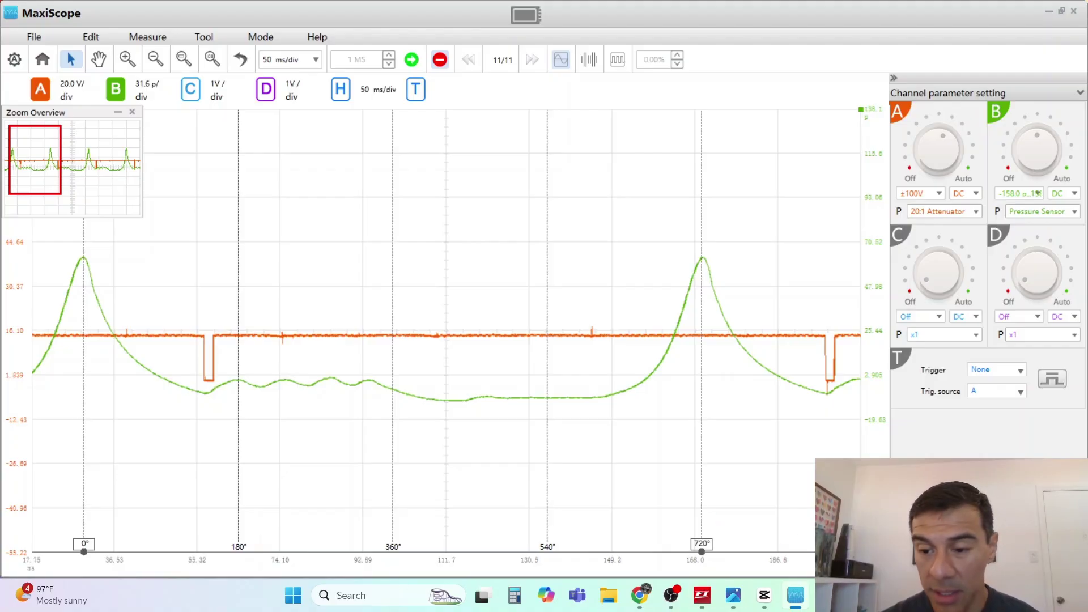
Place cursor 2 on the 720° marker and cursor 1 at the injector pulse's closing edge, measuring 569.7°.
left_click_drag(861, 549, 169, 553)
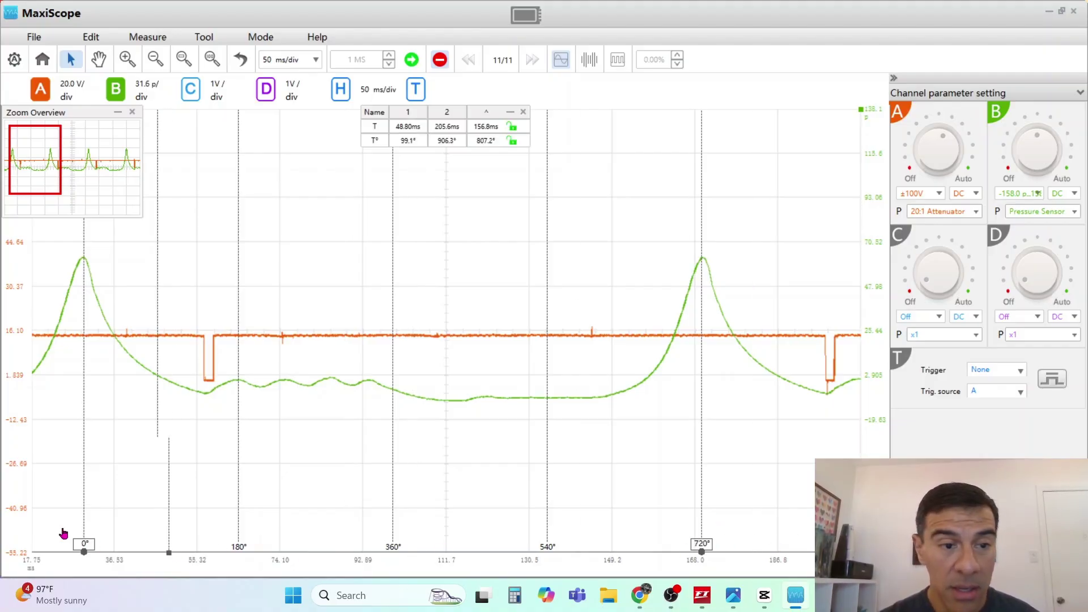
left_click_drag(64, 533, 84, 535)
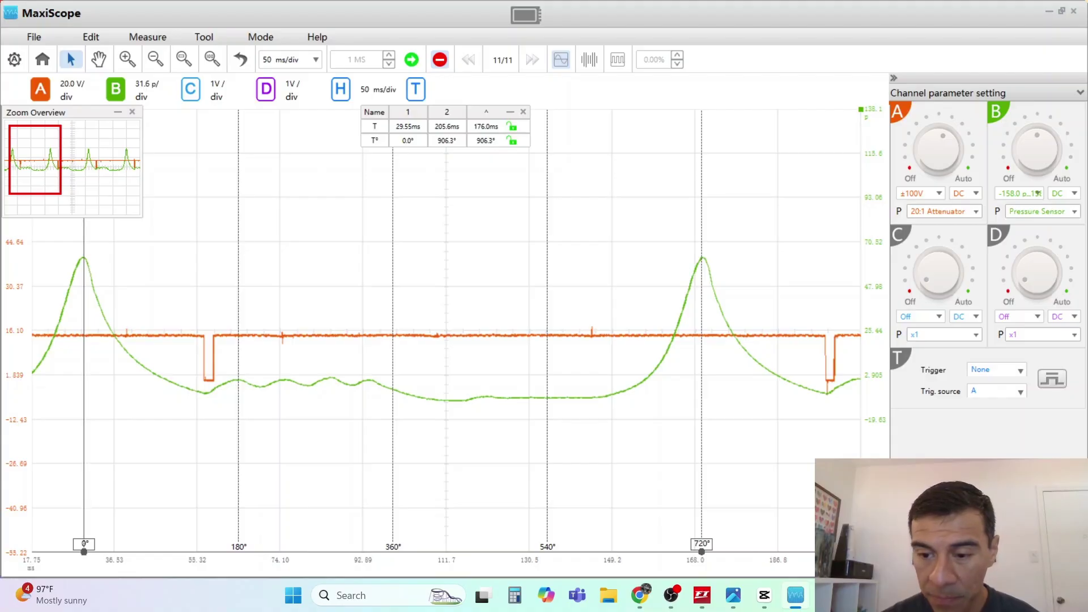
left_click_drag(860, 553, 703, 561)
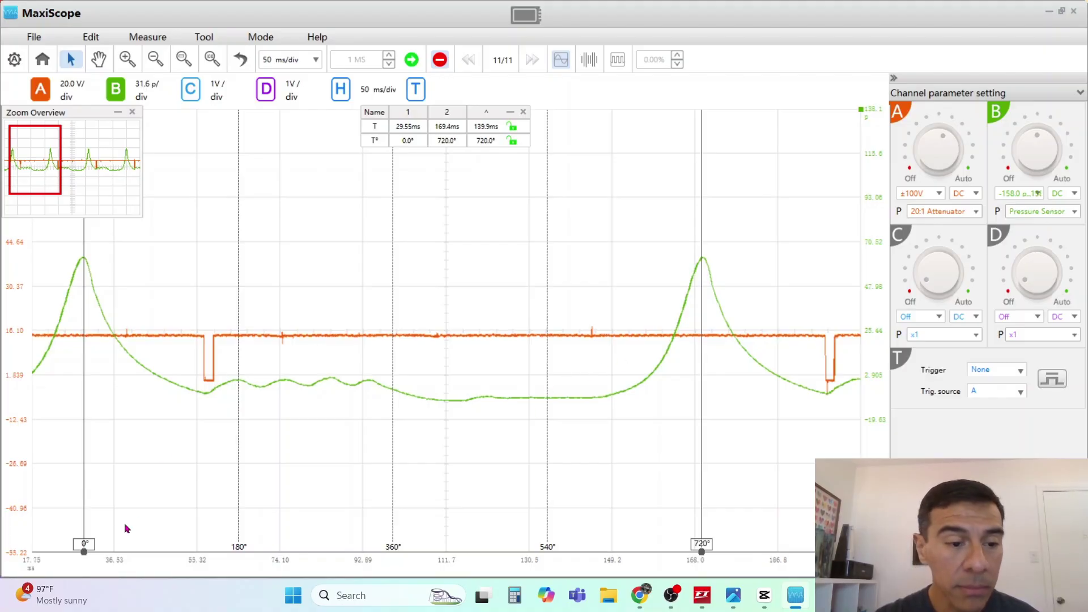
left_click_drag(86, 555, 213, 533)
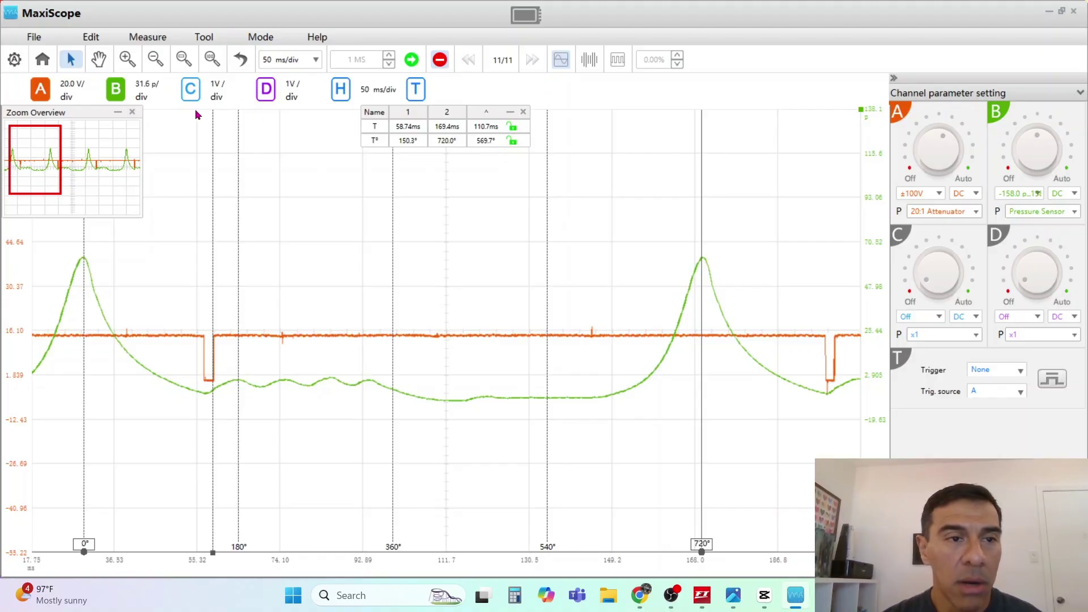
Hide the Zoom Overview for the full trace and step forward to capture 15 of 18.
left_click(131, 112)
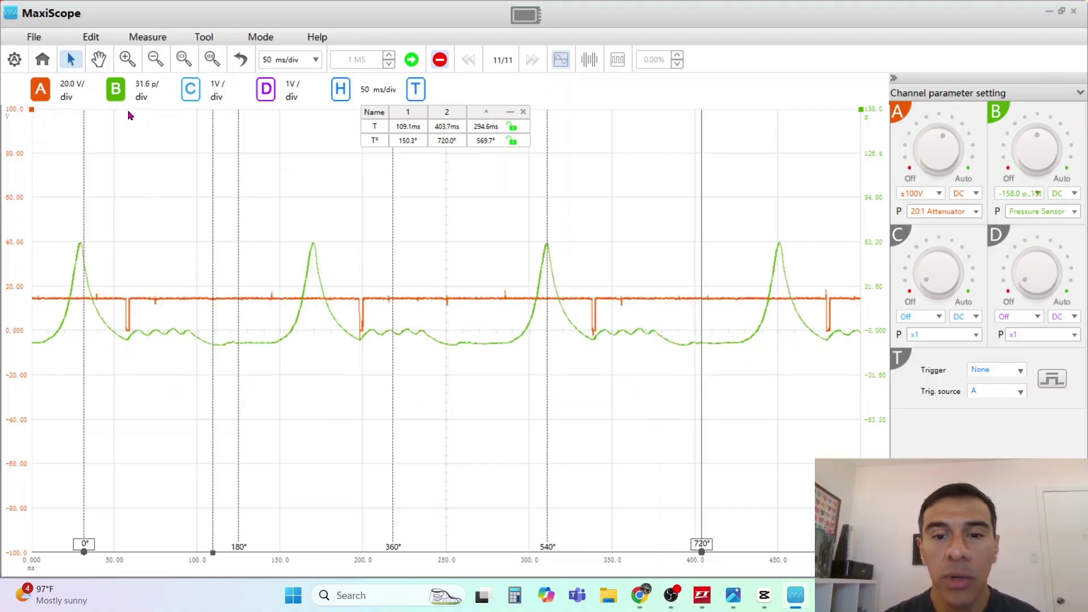
left_click(533, 60)
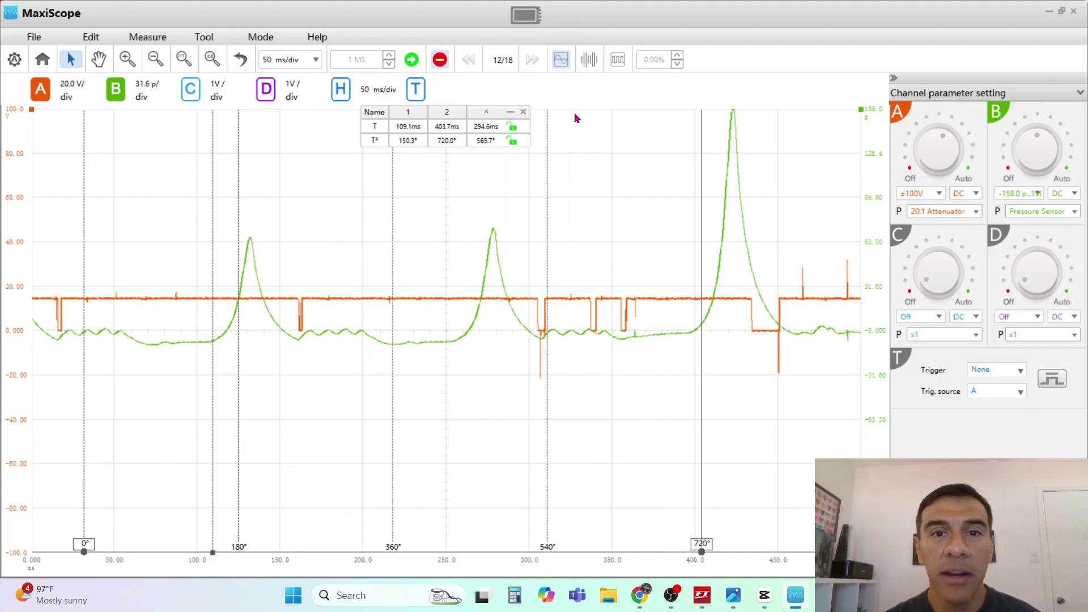
left_click(530, 61)
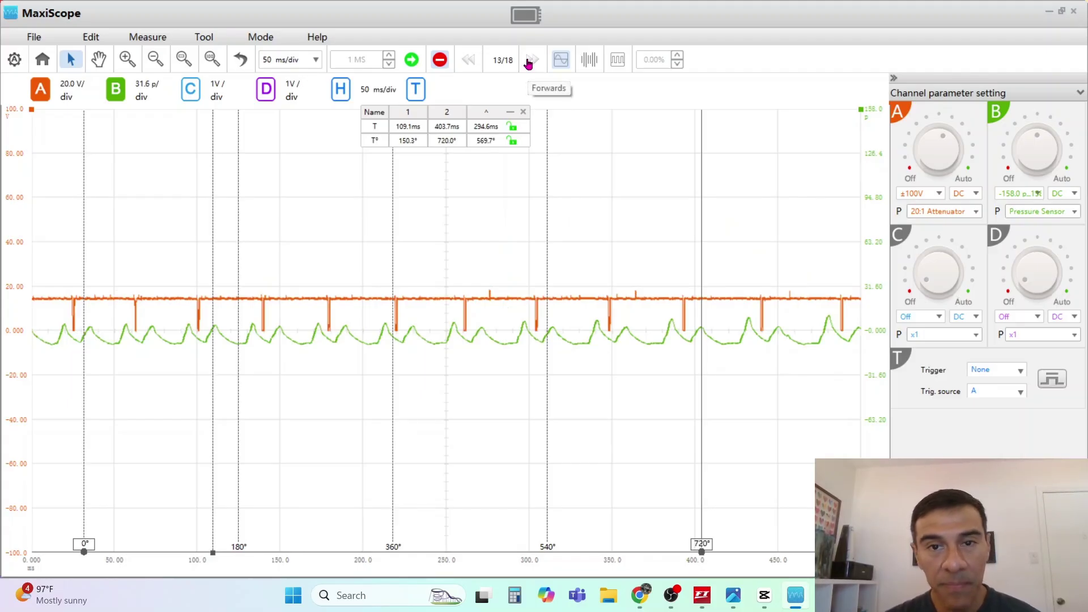
left_click(530, 61)
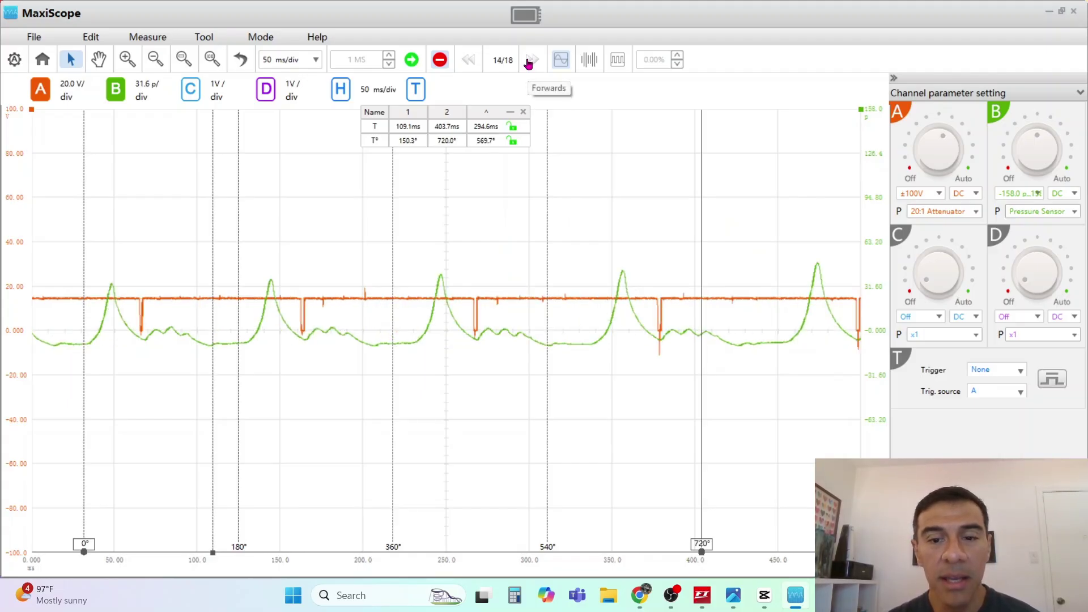
left_click(530, 61)
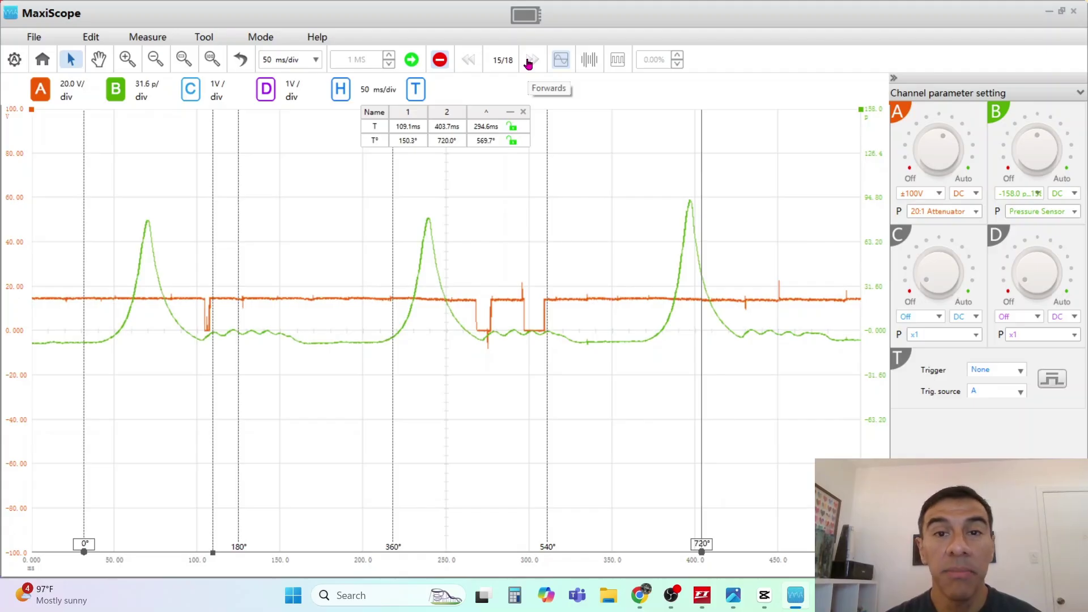